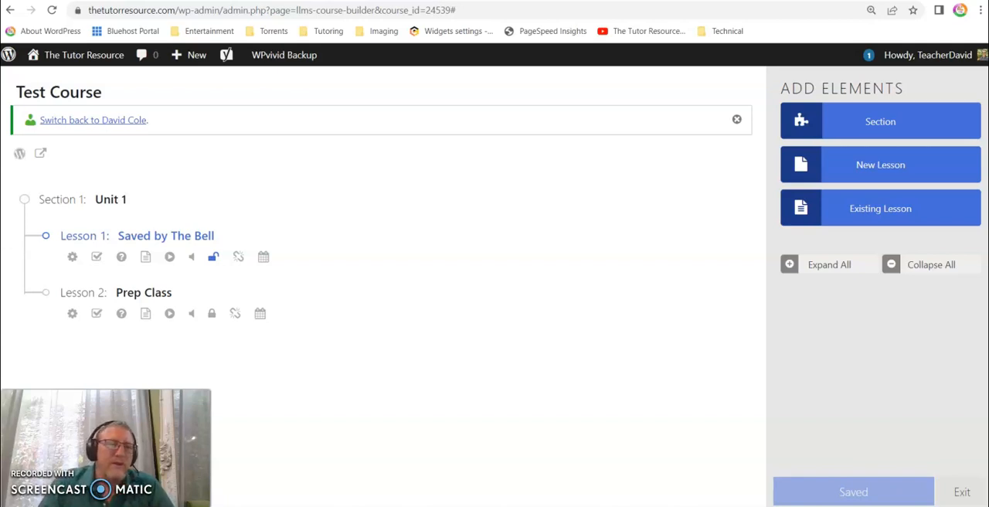
- Open the Saved by The Bell lesson in the WordPress lesson editor and remove its Lesson Progression (Mark Complete) block
mouse_move(132, 238)
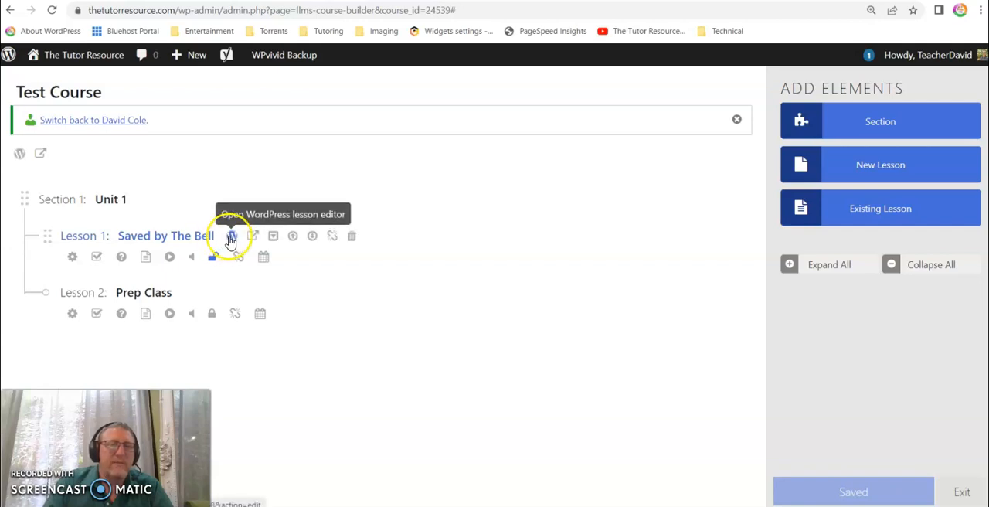
left_click(231, 239)
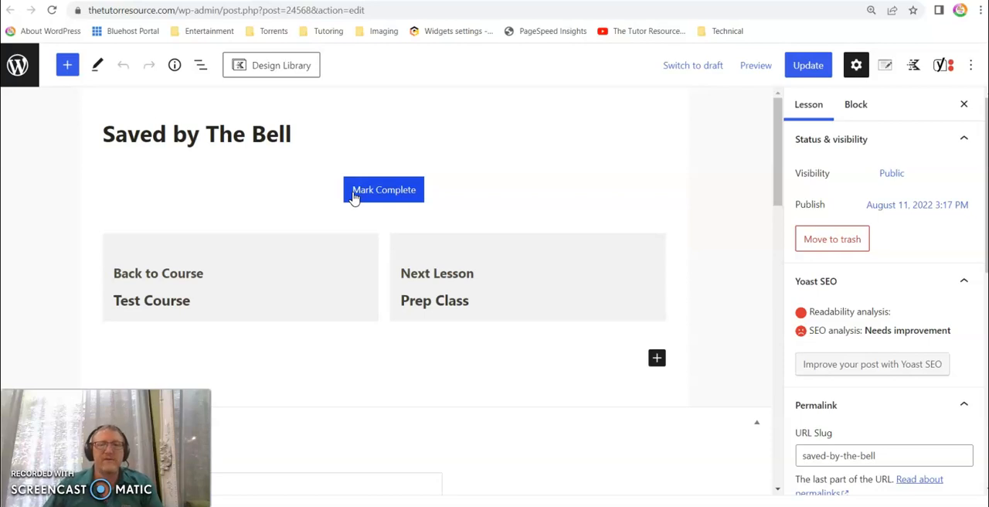
left_click(373, 193)
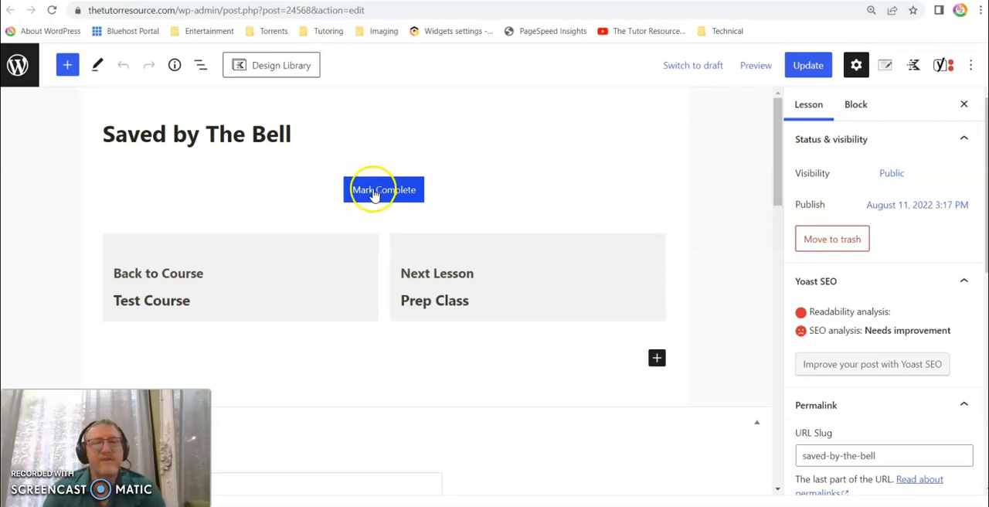
left_click(431, 192)
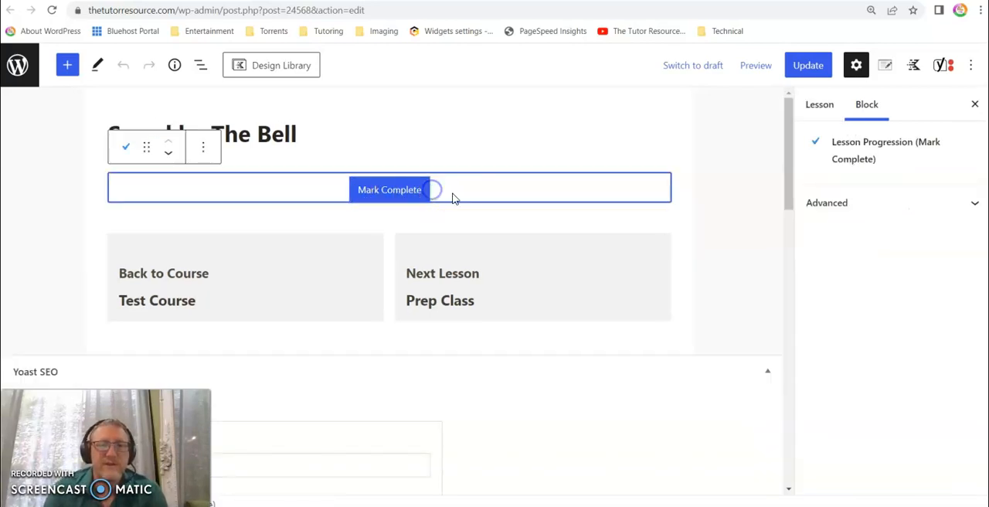
left_click(336, 189)
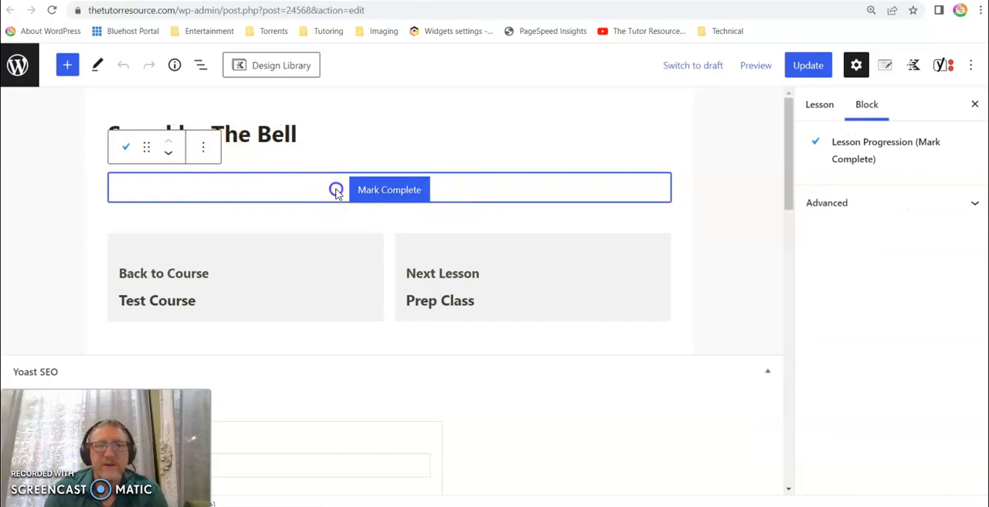
left_click(454, 193)
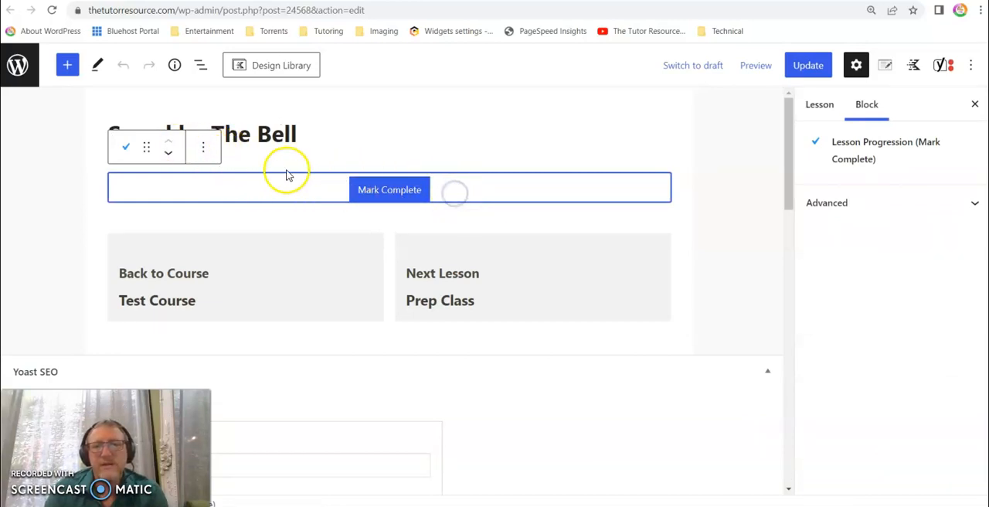
left_click(191, 189)
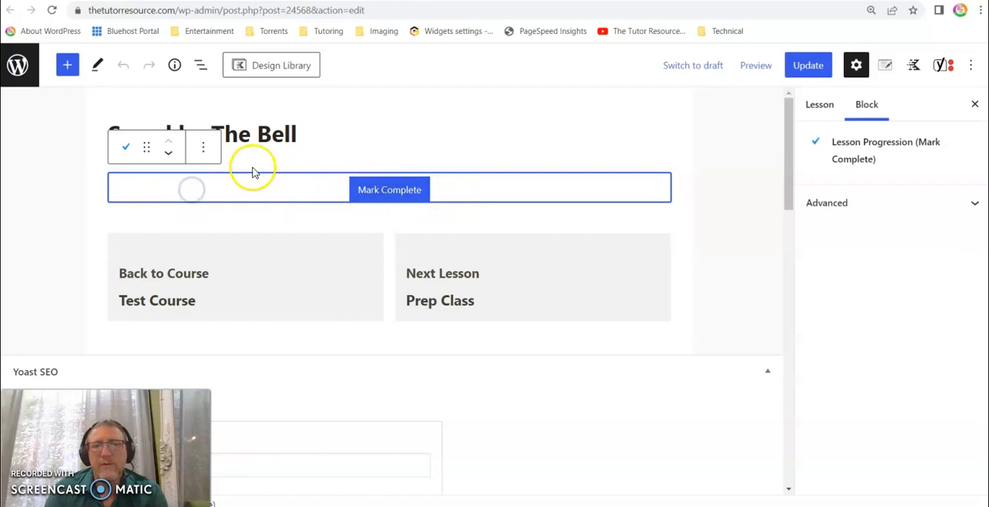
left_click(201, 149)
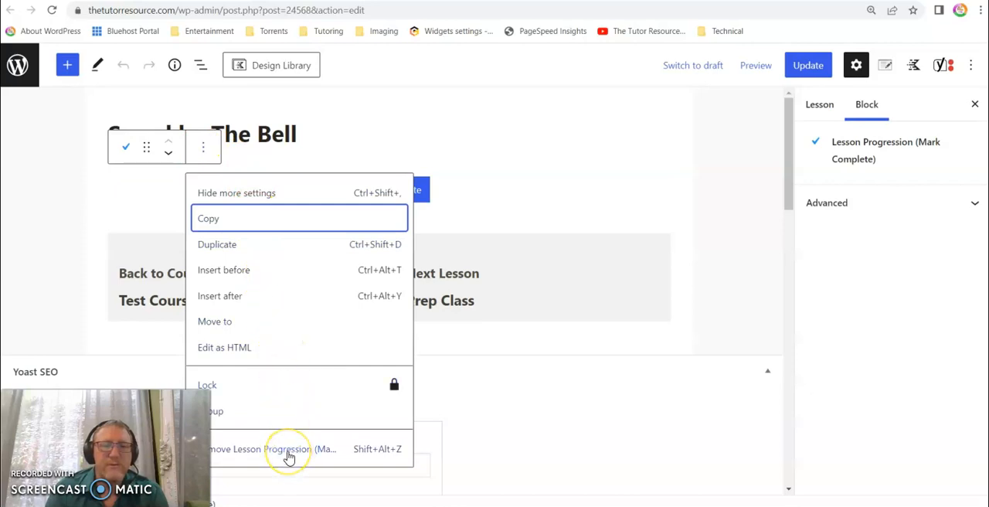
left_click(288, 457)
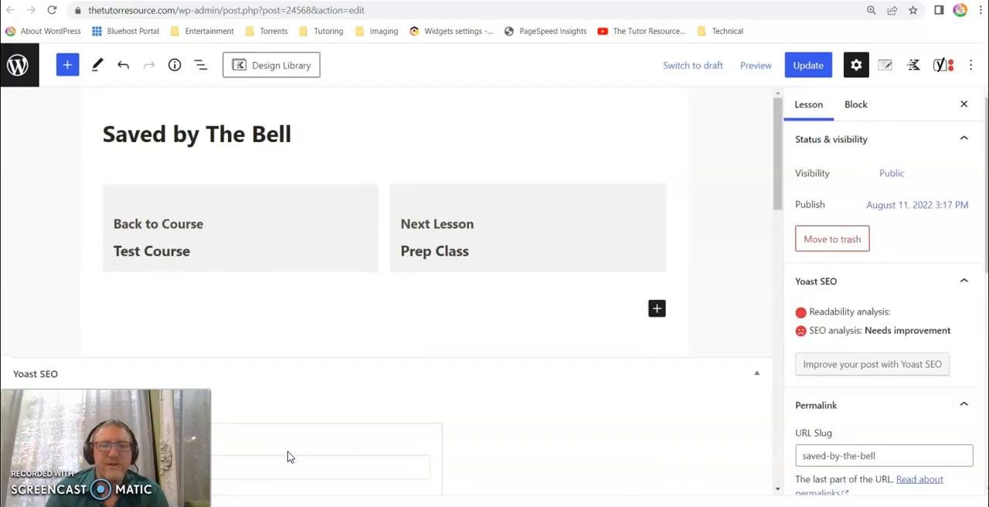
left_click(428, 313)
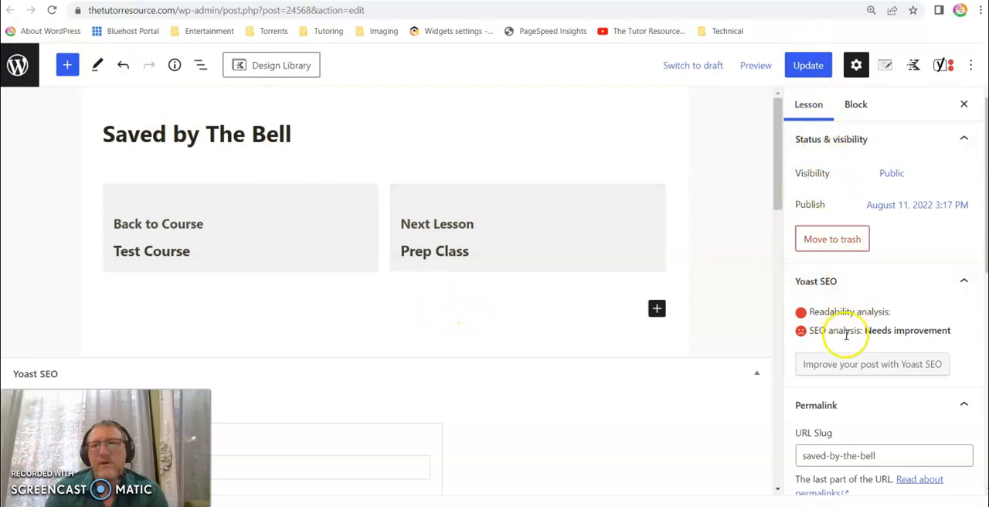
left_click(857, 66)
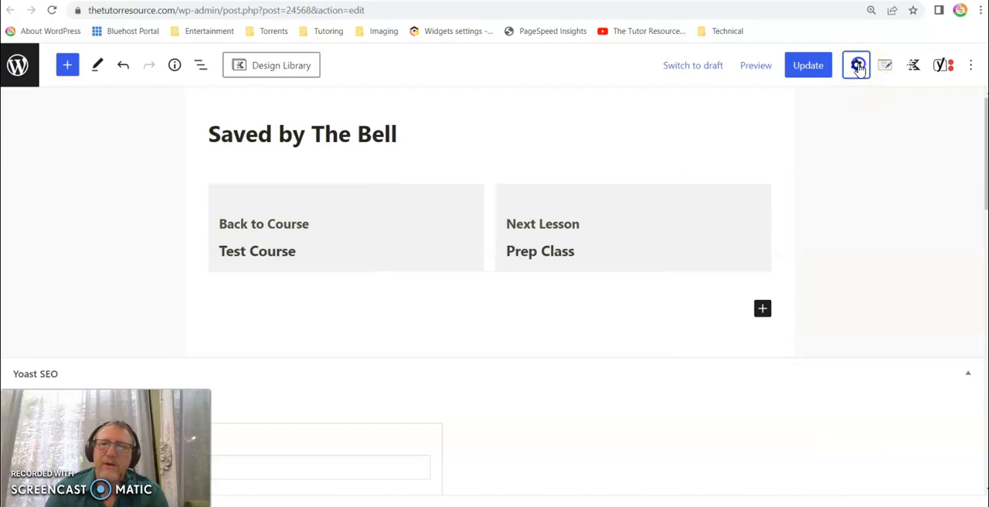
left_click(858, 65)
left_click(817, 112)
left_click(852, 106)
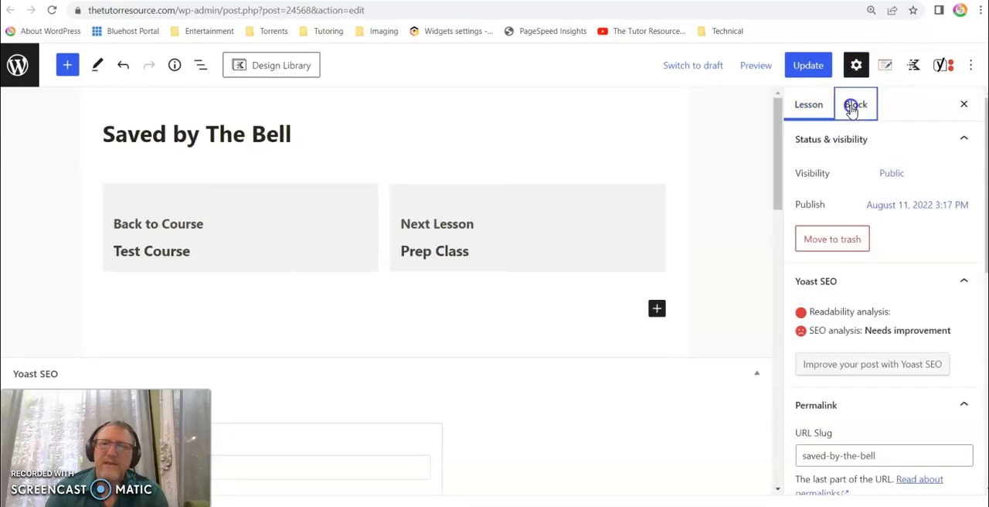
left_click(815, 109)
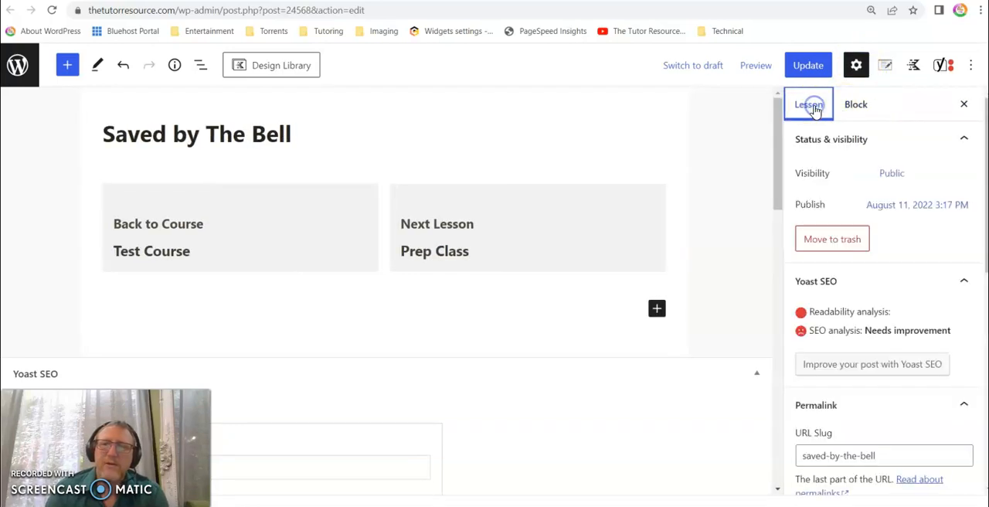
- Change the lesson's URL slug to tte-savedbythebell in its permalink settings
scroll(817, 148, "down", 3)
scroll(818, 158, "down", 3)
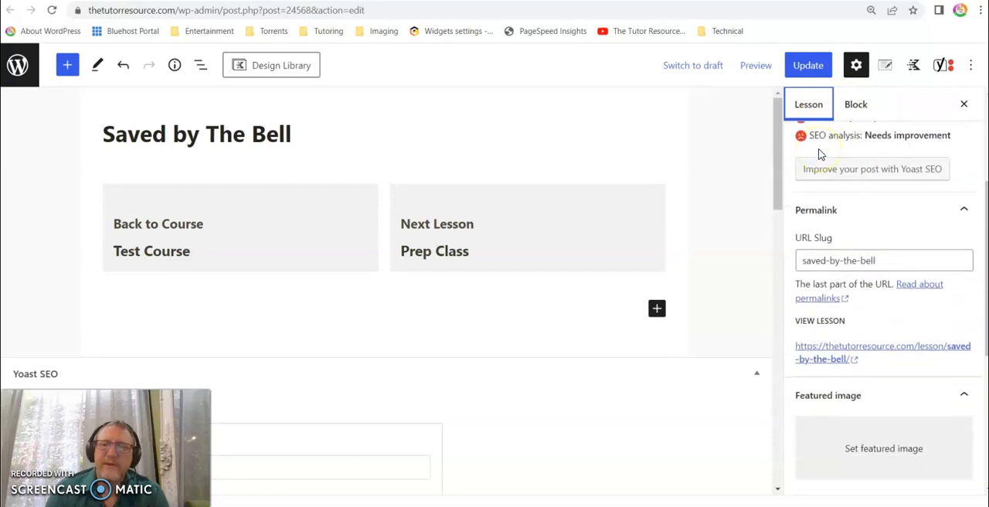
left_click(803, 195)
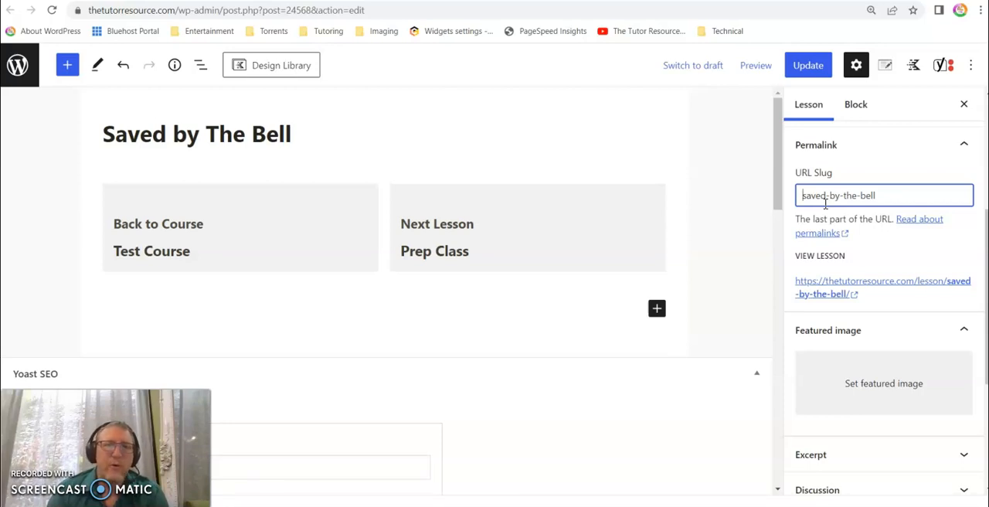
type("tte-")
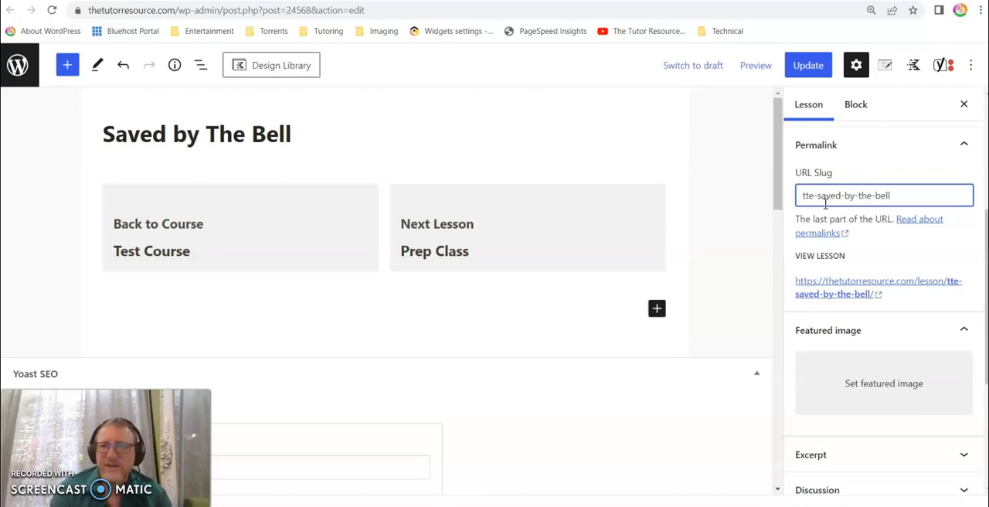
left_click(843, 196)
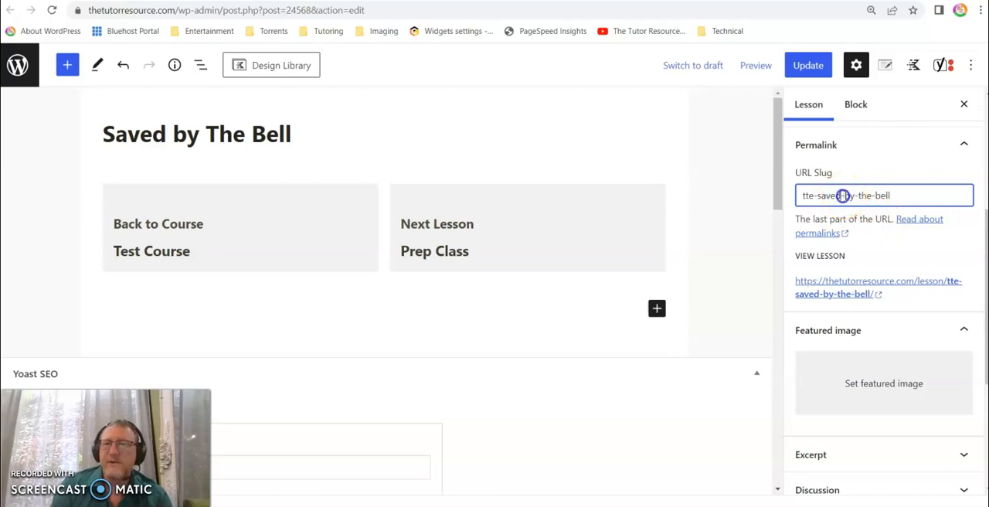
key("BackSpace")
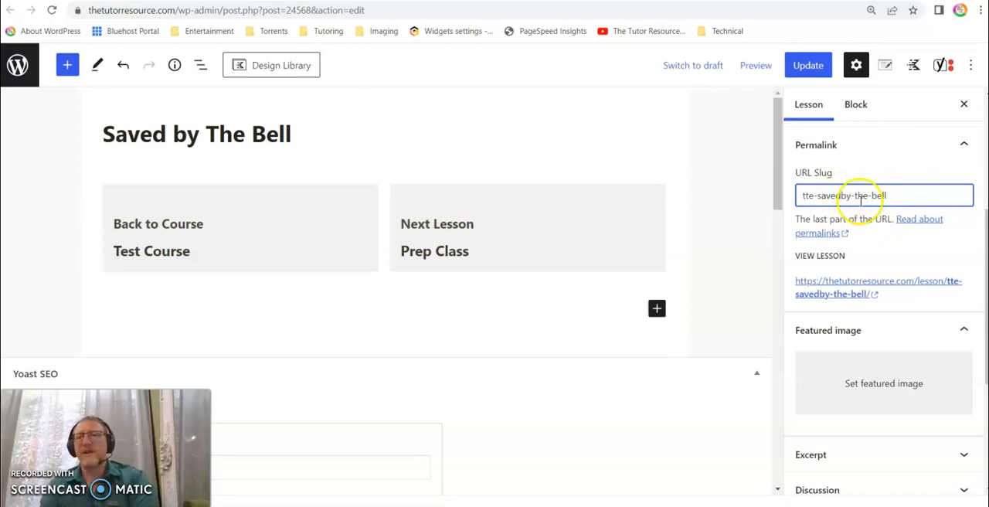
key("BackSpace")
left_click(865, 196)
key("BackSpace")
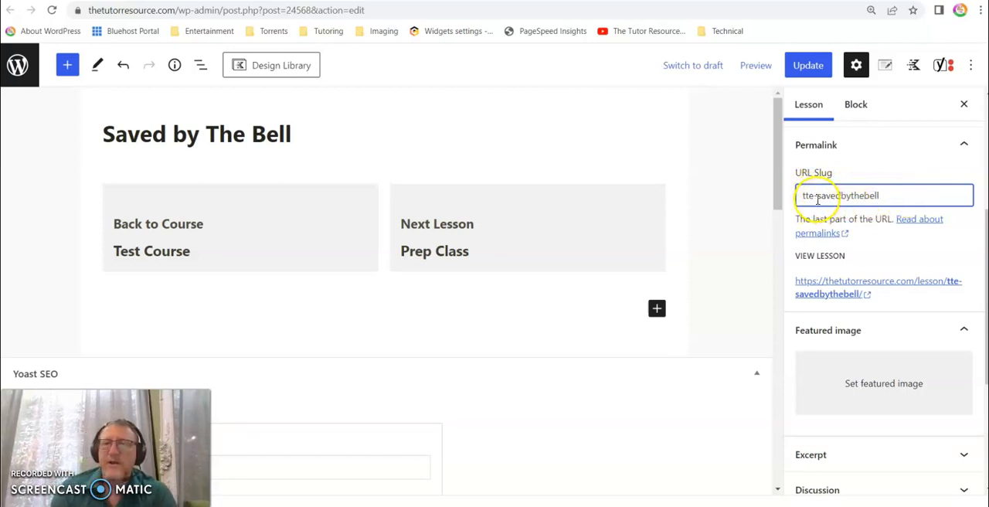
- Replace the lesson's whole URL slug with jl-u1l1-savedbythebell
left_click(896, 196)
left_click_drag(896, 197, 790, 193)
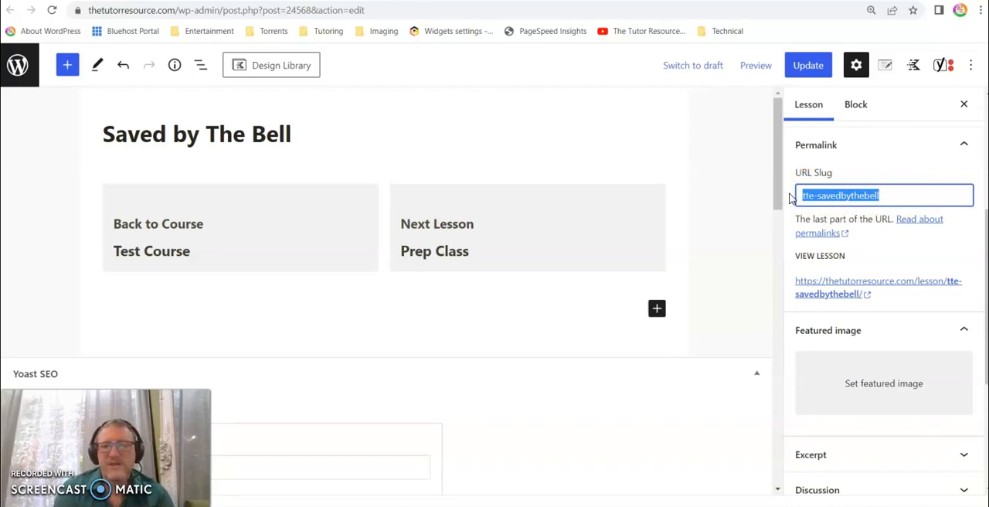
key("BackSpace")
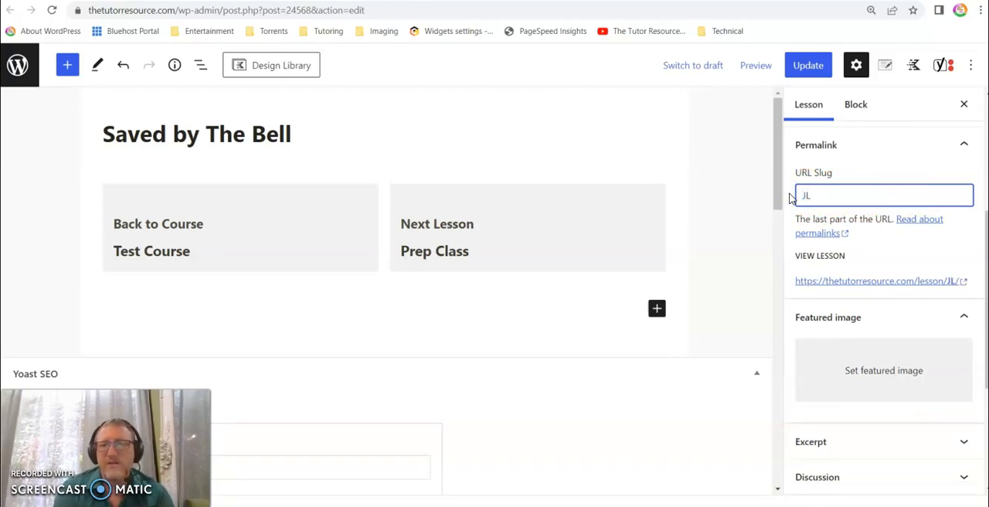
type("jl")
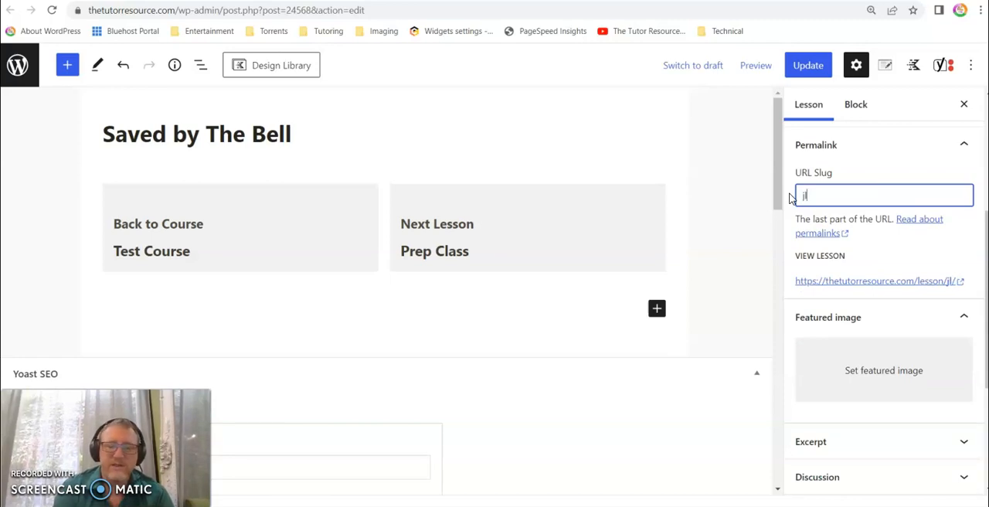
type("-")
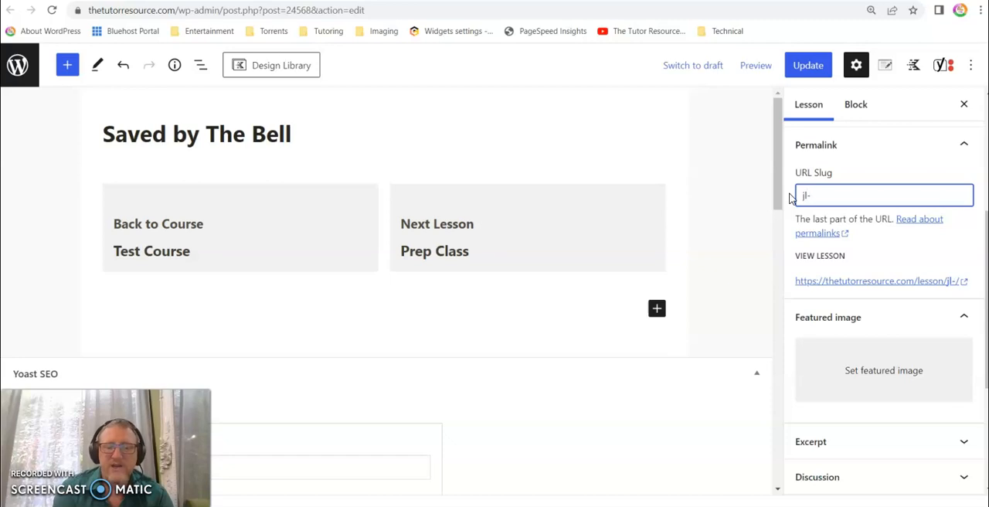
type("u1l")
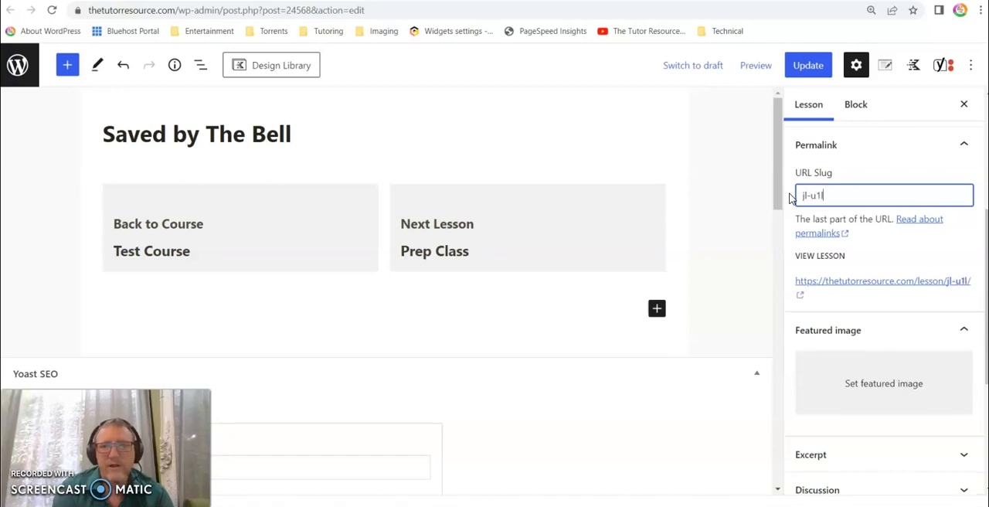
type("1-")
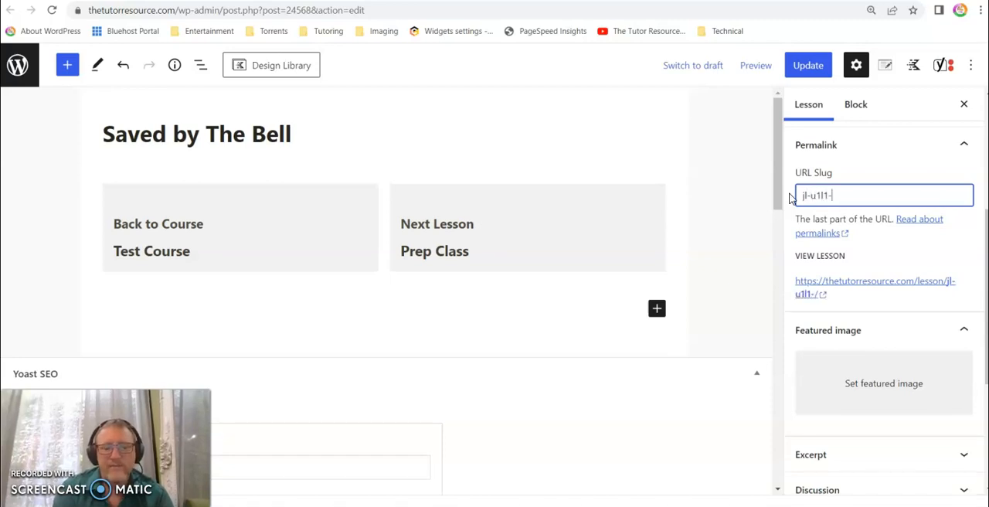
type("savedby")
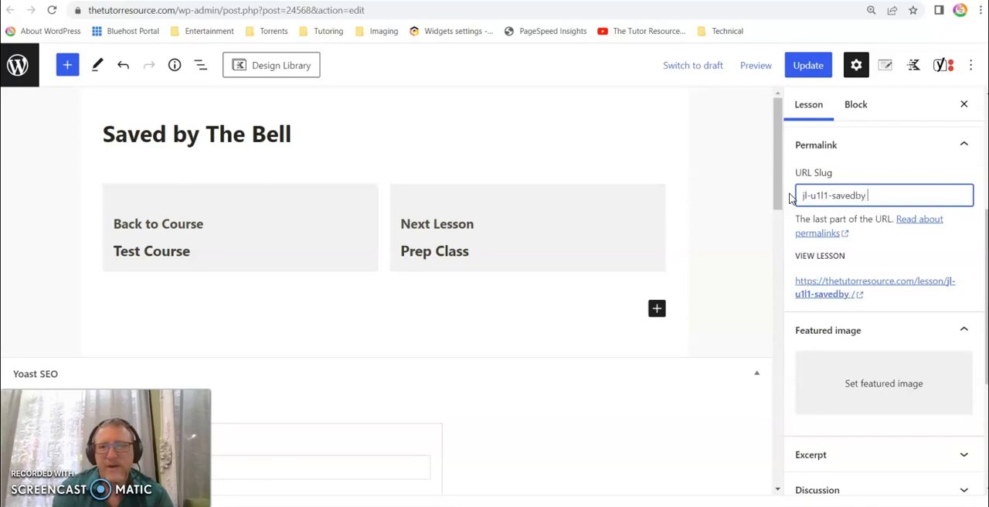
key("BackSpace")
type("thebell")
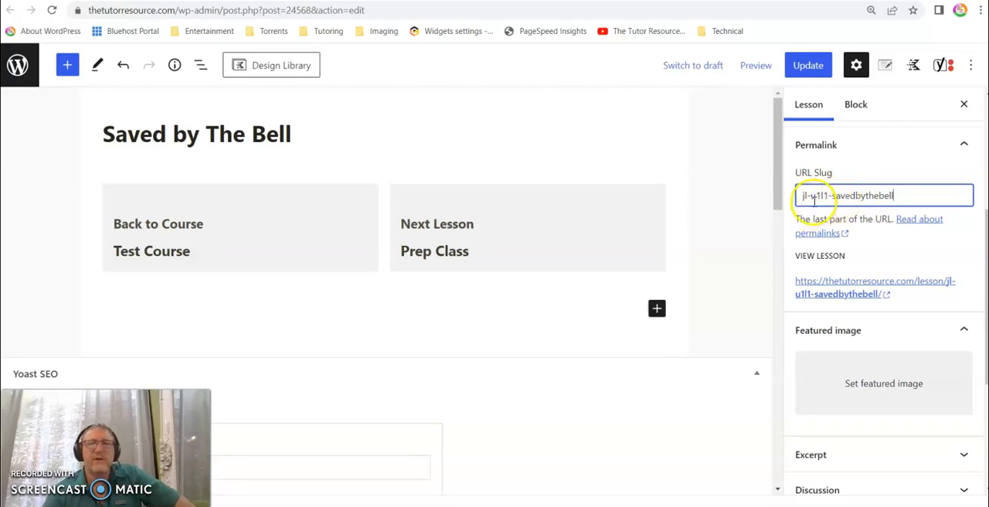
left_click_drag(810, 196, 800, 196)
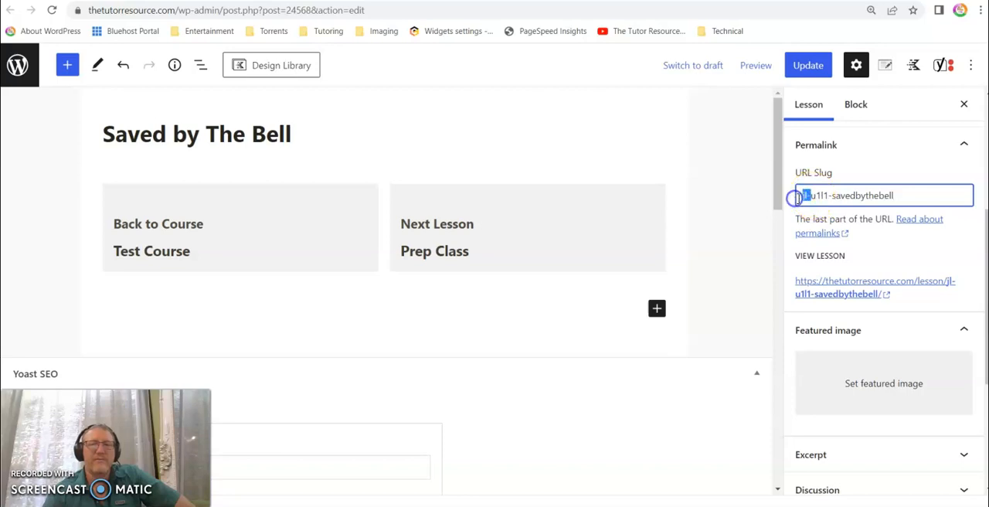
left_click_drag(832, 195, 917, 199)
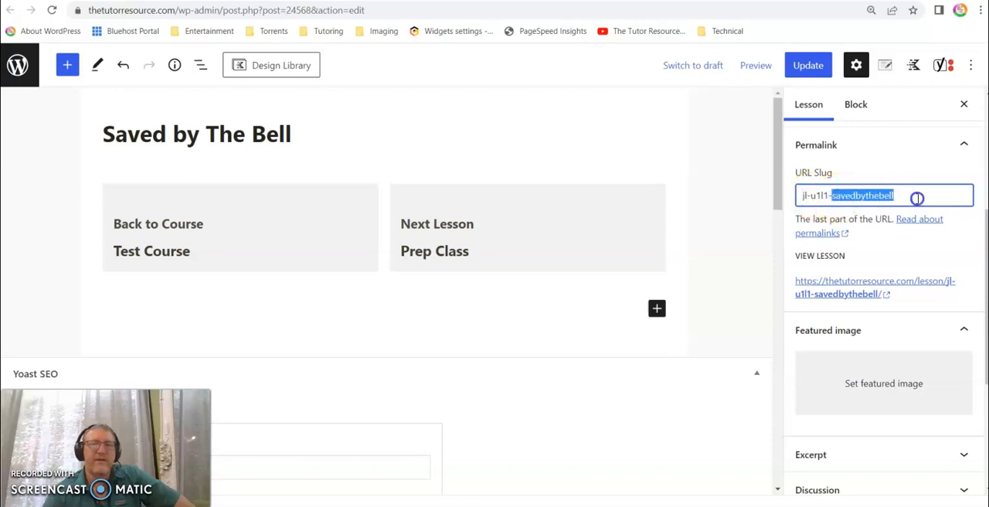
left_click(827, 195)
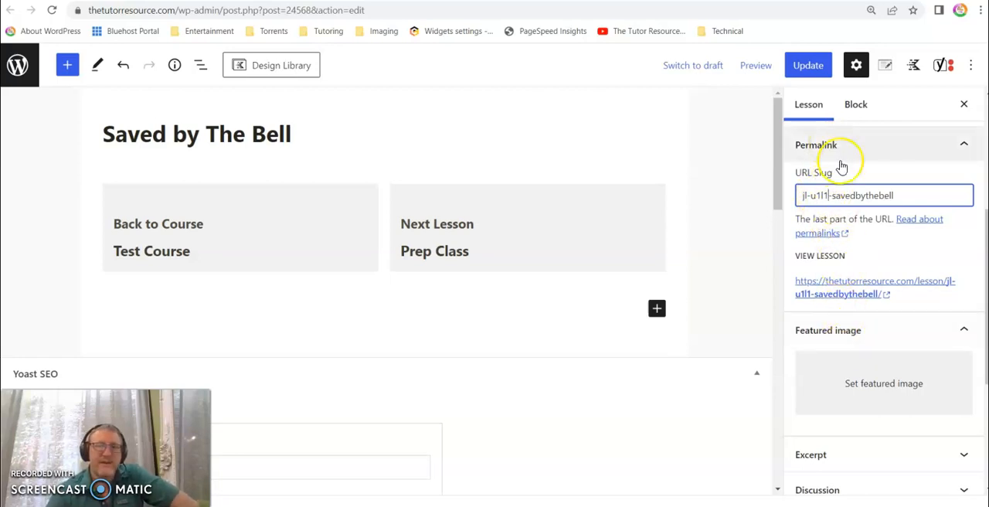
- Compare several media library images and set Daves-Designs.jpg as the lesson's featured image
left_click(872, 407)
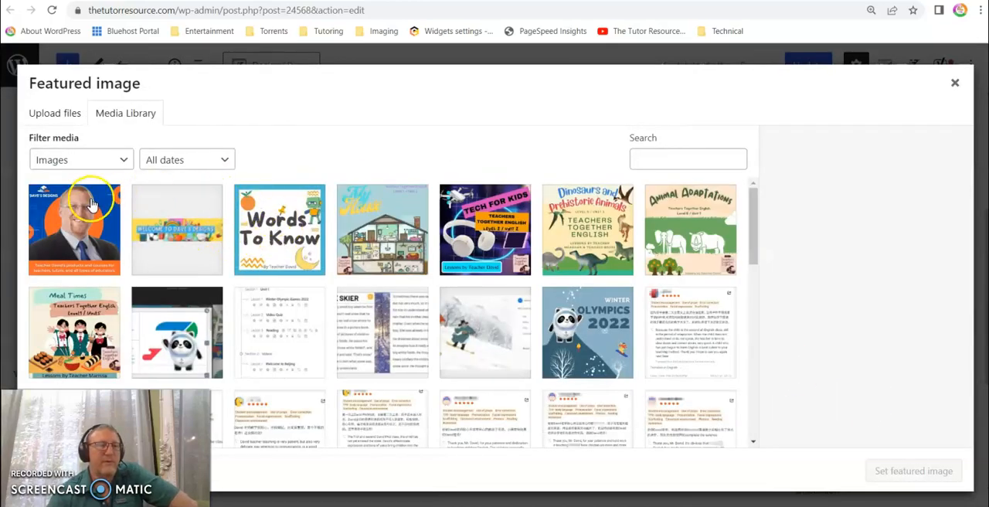
left_click(78, 232)
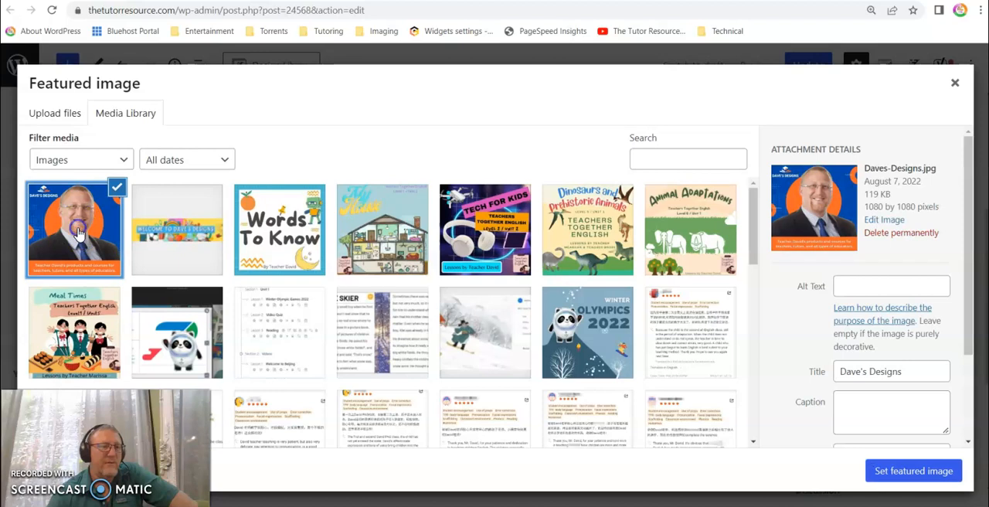
left_click(70, 326)
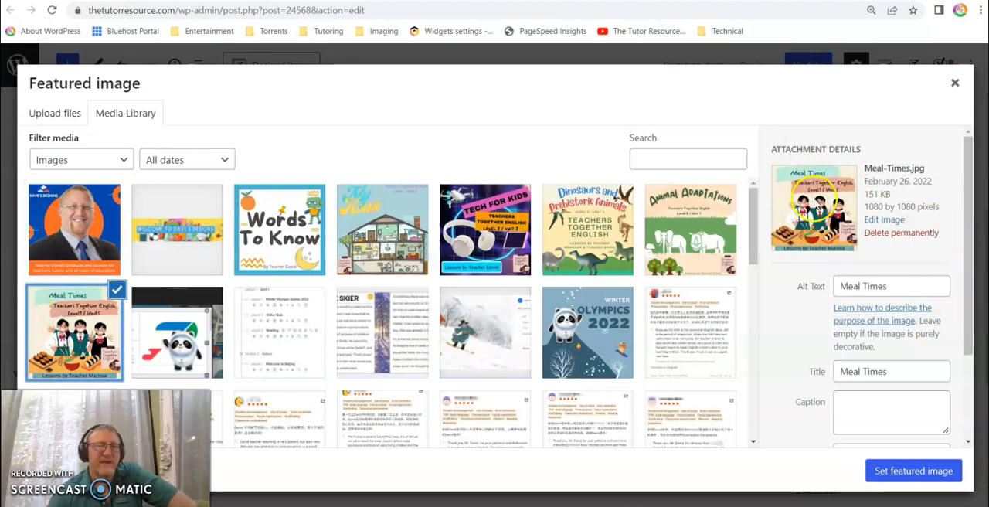
left_click(468, 221)
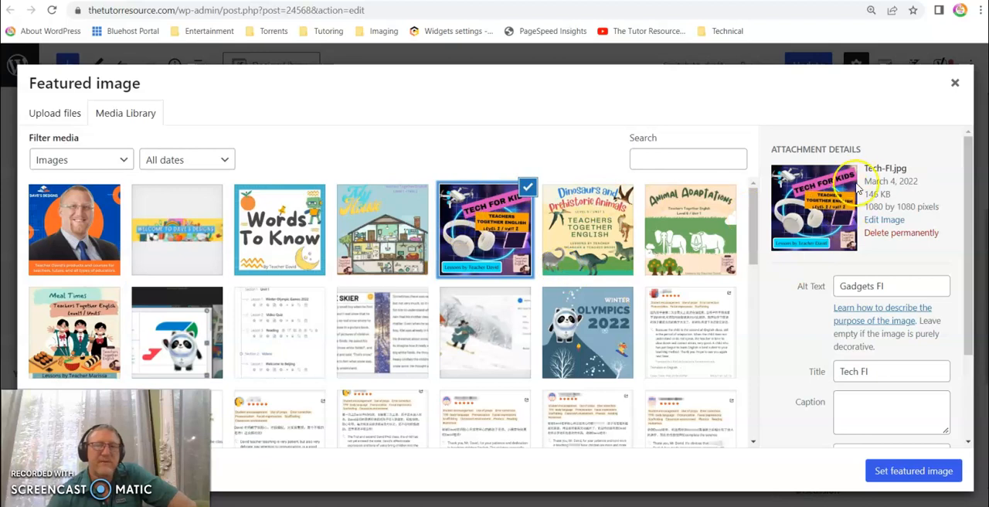
left_click_drag(916, 206, 896, 206)
left_click(898, 206)
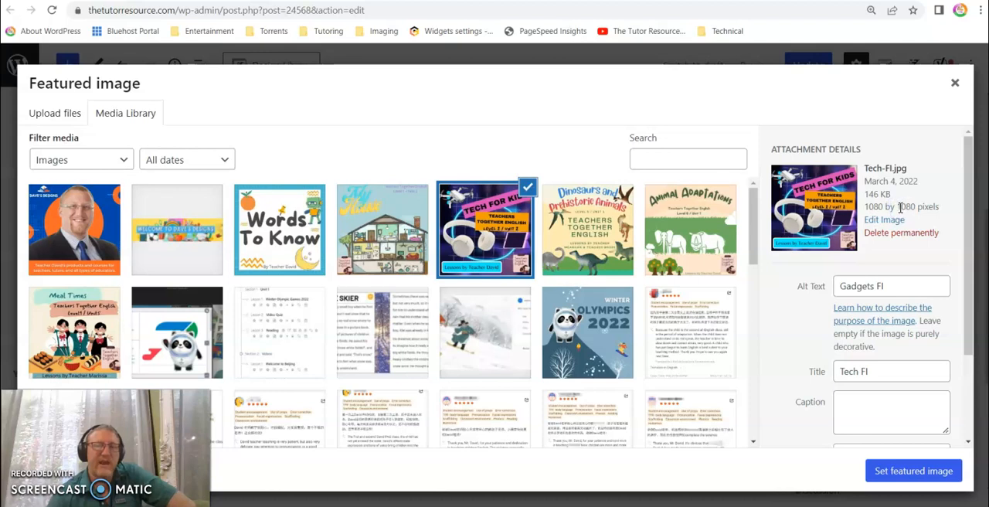
left_click(74, 227)
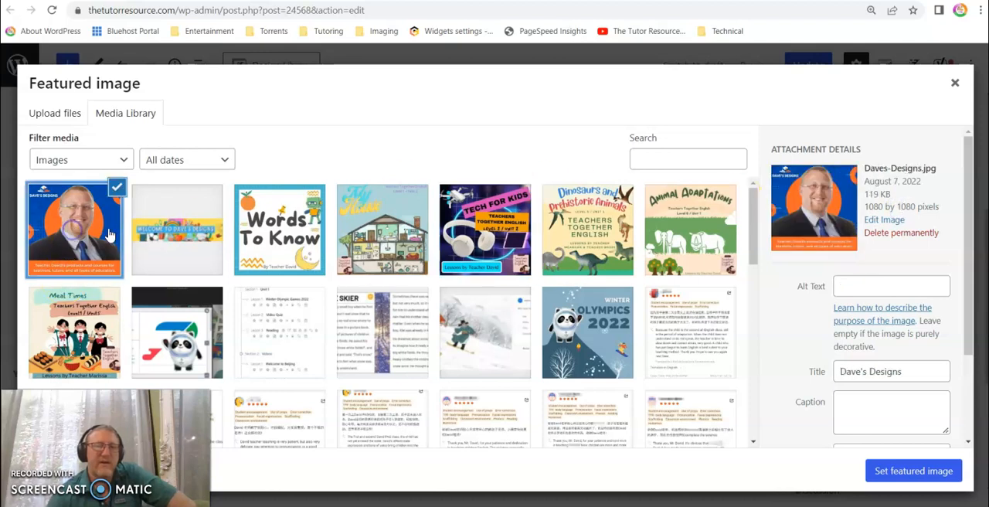
left_click(913, 471)
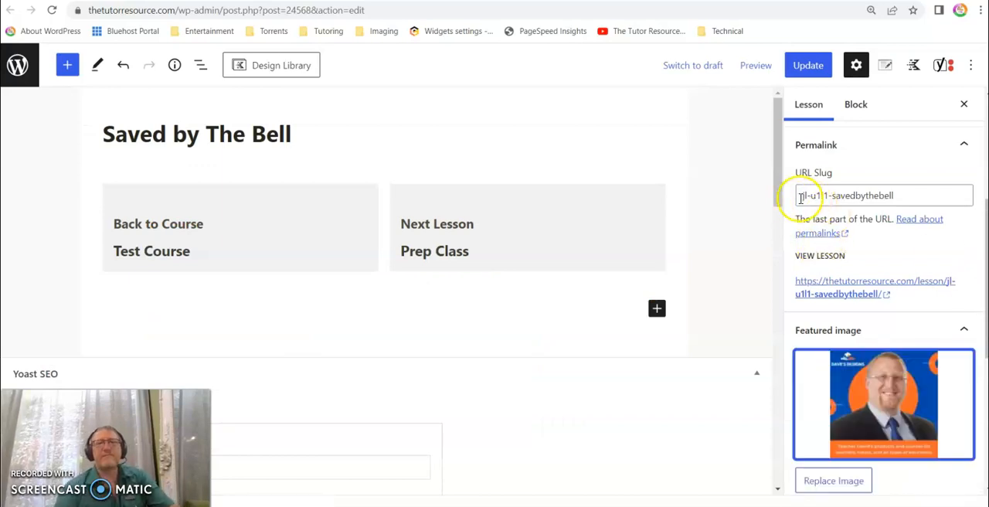
- Write the lesson excerpt "this is a lesson about the 90s tv show"
scroll(838, 251, "down", 3)
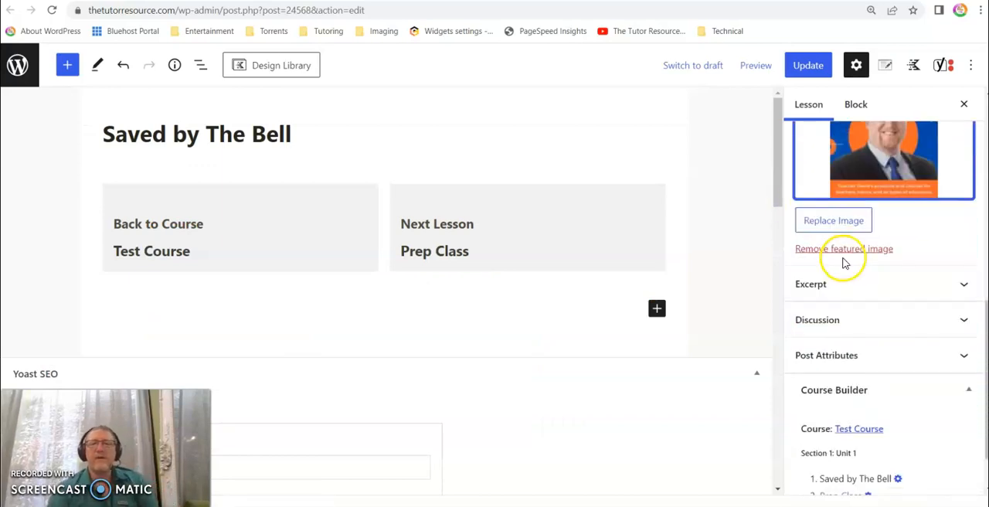
left_click(863, 292)
left_click(890, 357)
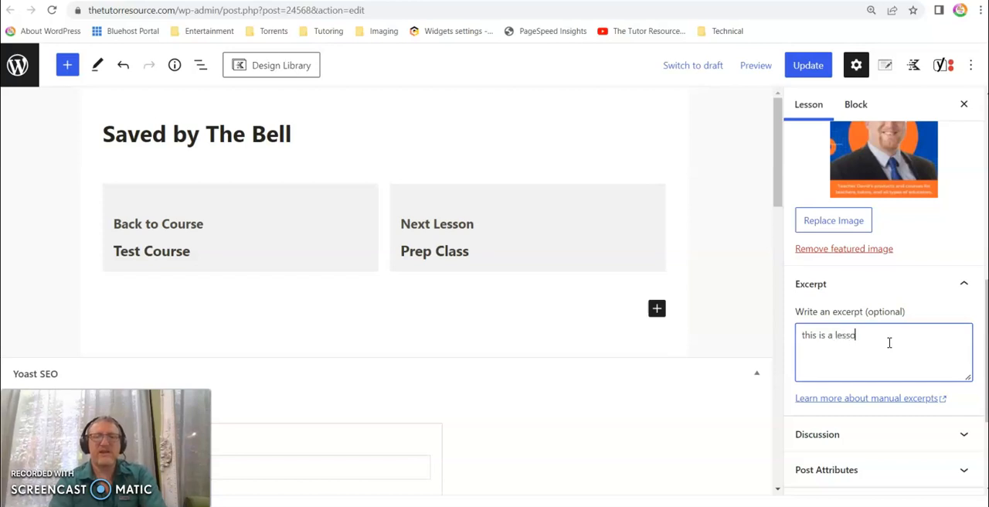
type("he 90s tv show")
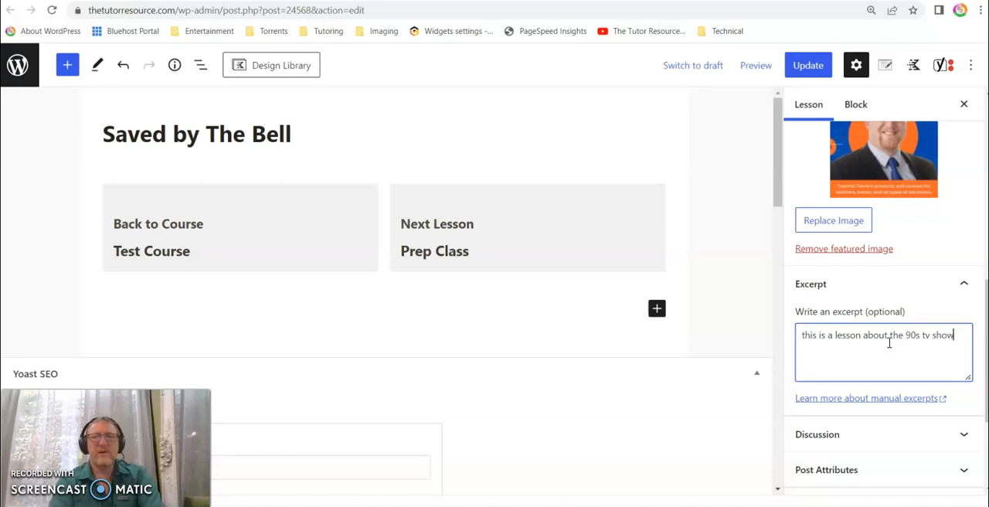
key("Tab")
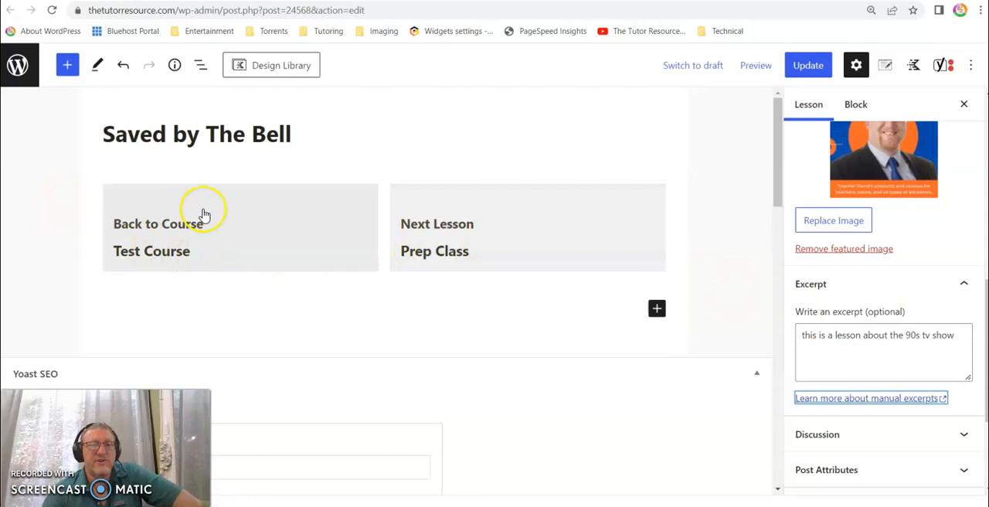
- Open the lesson's Discussion settings and review the comment option and the remaining lesson options
left_click(878, 434)
scroll(857, 402, "down", 3)
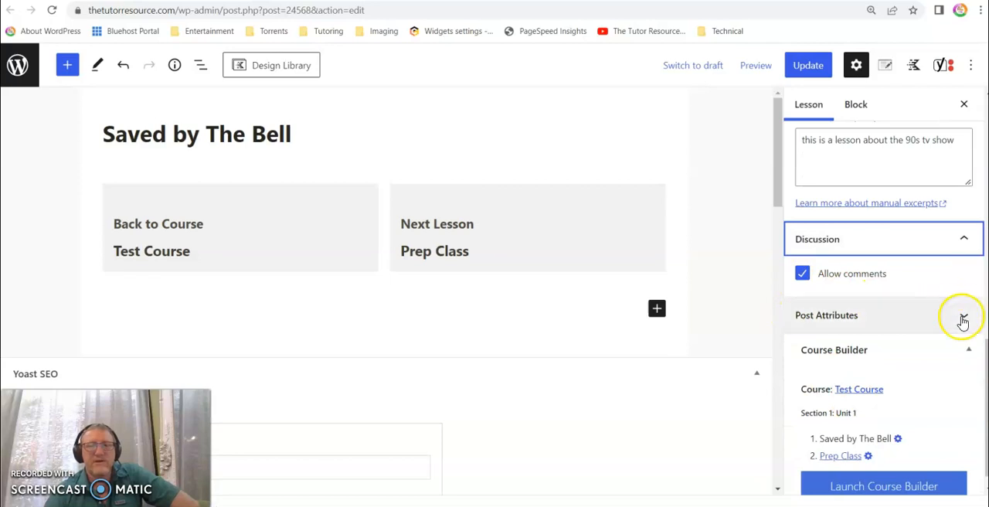
scroll(958, 316, "down", 1)
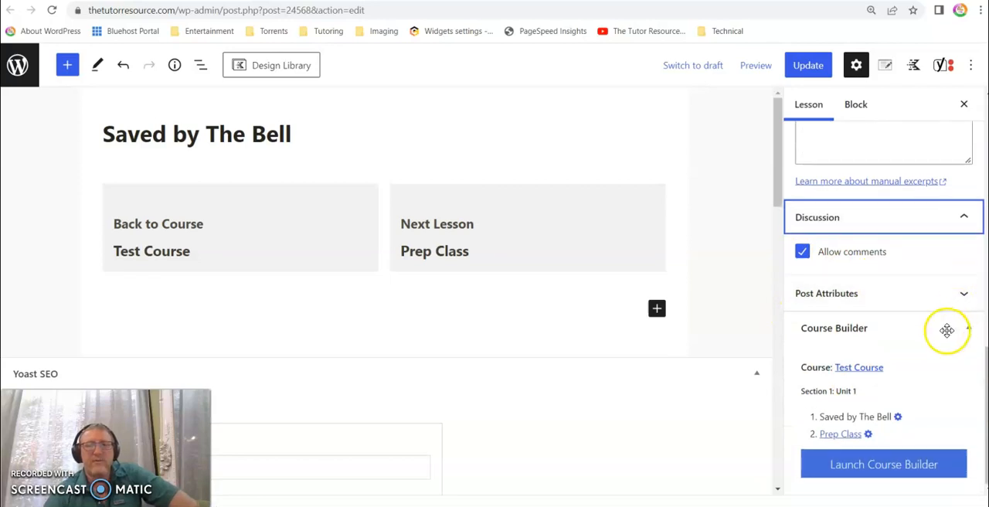
scroll(869, 193, "up", 5)
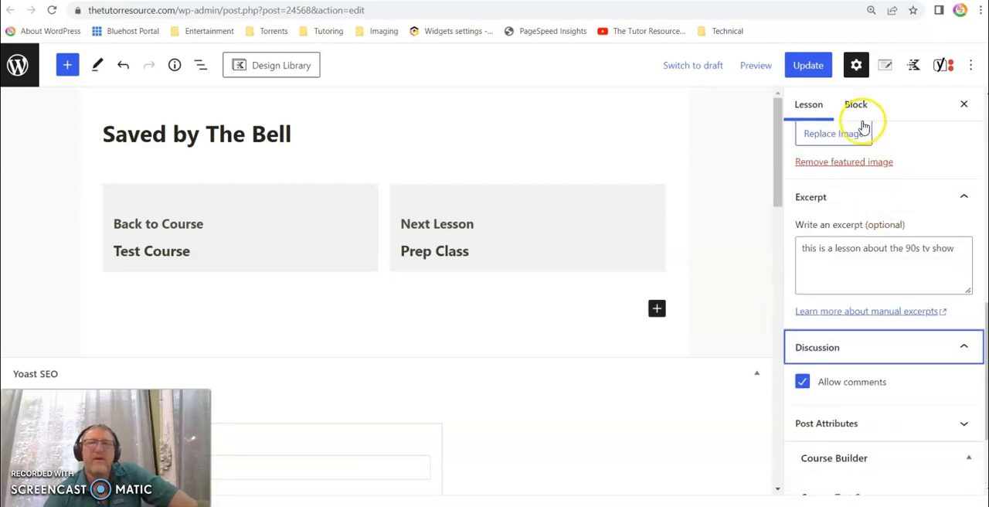
scroll(872, 261, "up", 3)
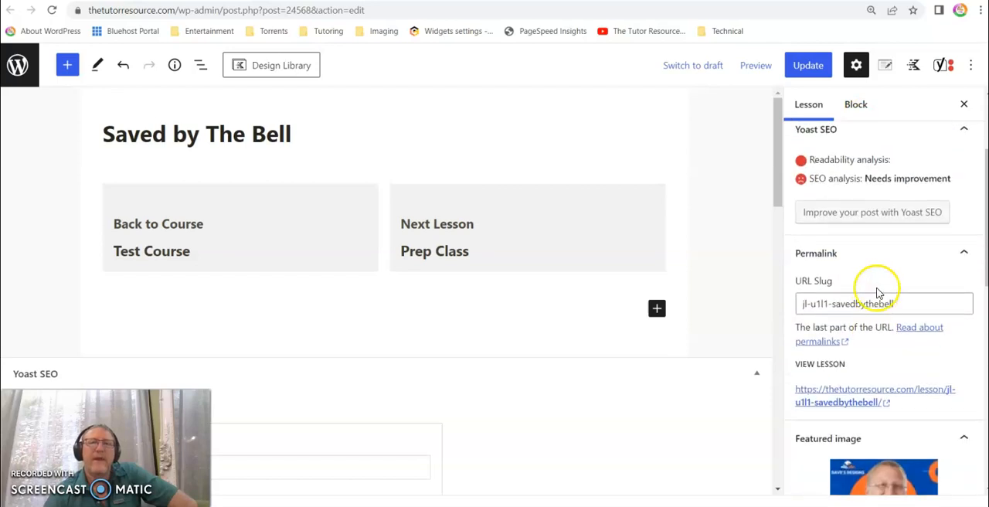
- Open the theme's lesson settings, try the Normal layout, and set the lesson layout to Left Sidebar
left_click(885, 68)
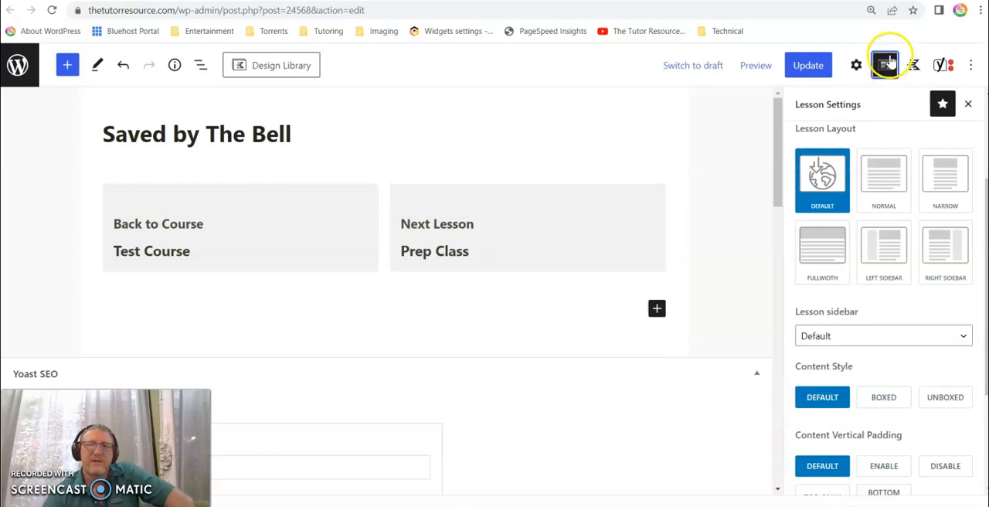
left_click(883, 186)
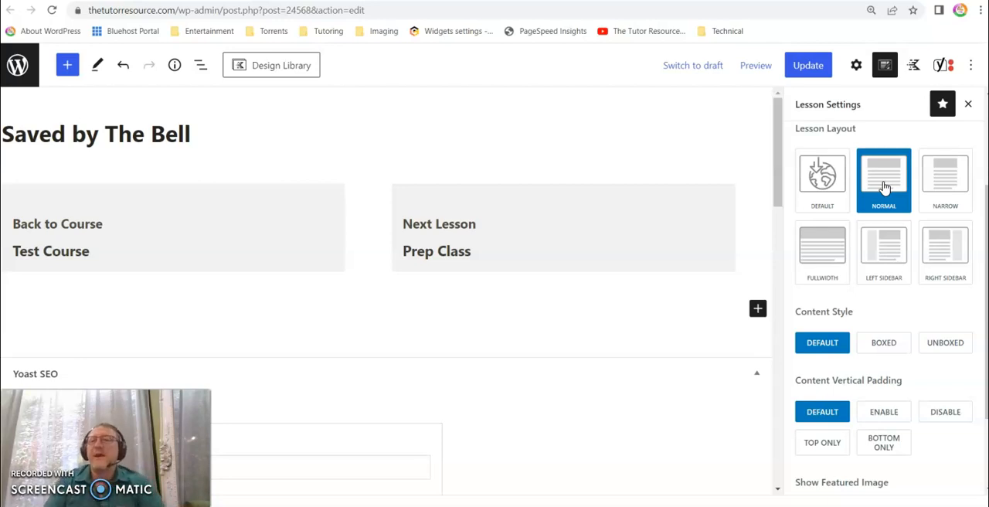
left_click(885, 188)
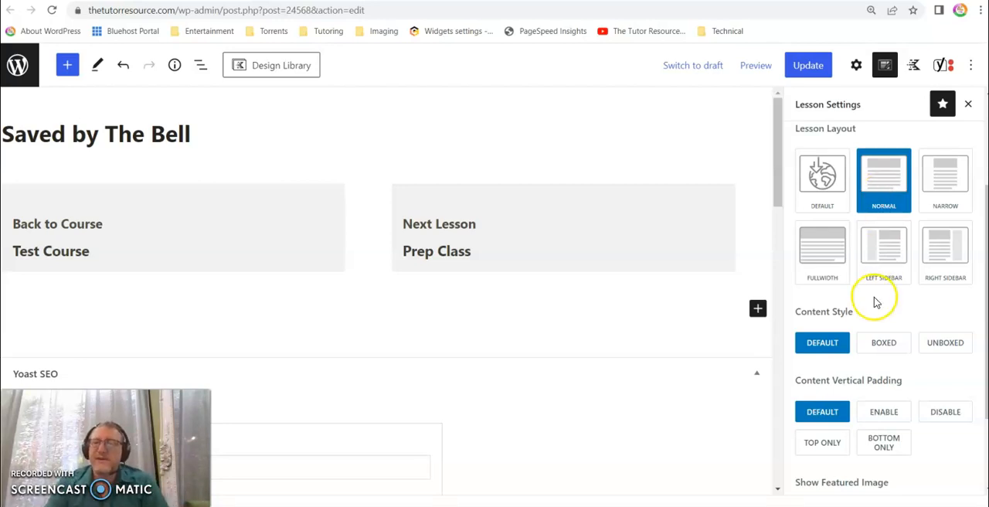
left_click(882, 261)
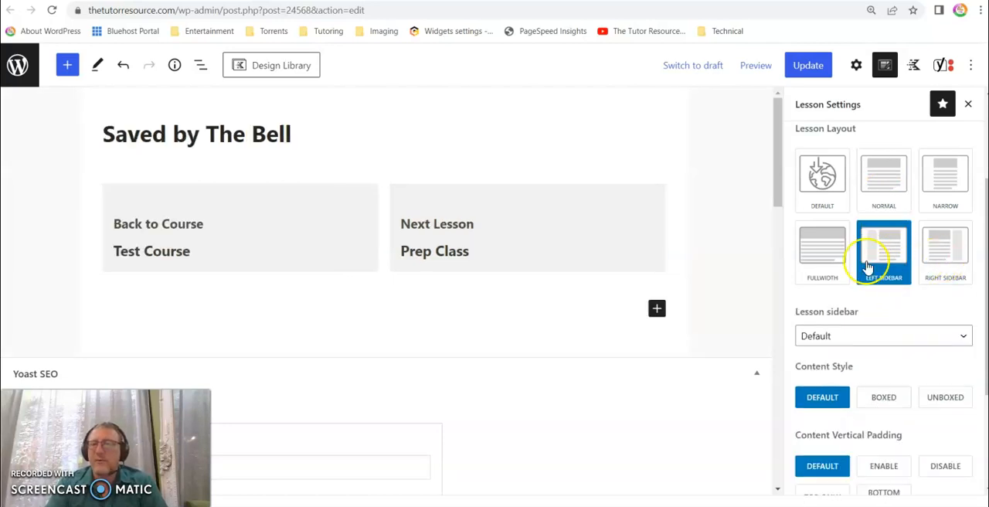
- Assign Course Sidebar as the lesson sidebar and look over the other lesson display settings
left_click_drag(796, 312, 864, 312)
left_click(865, 336)
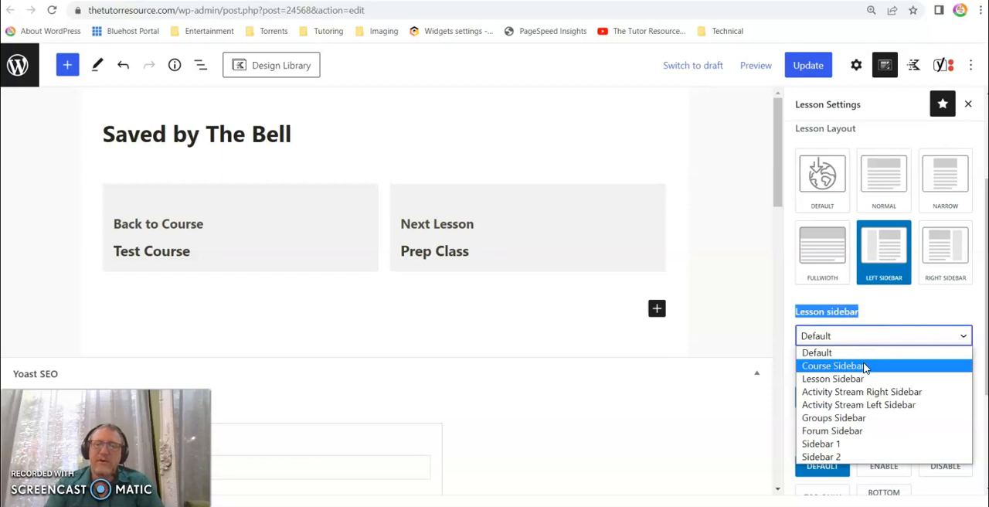
left_click(865, 366)
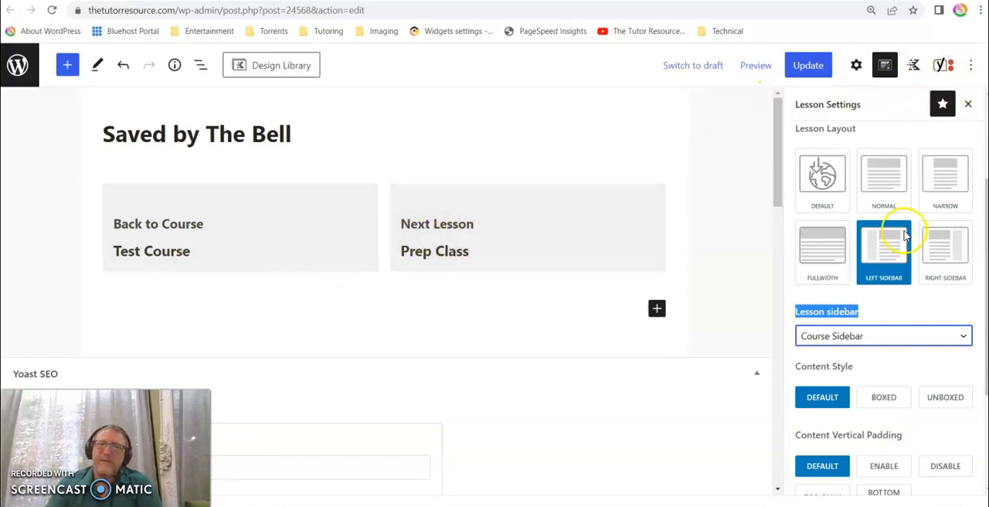
scroll(899, 332, "down", 2)
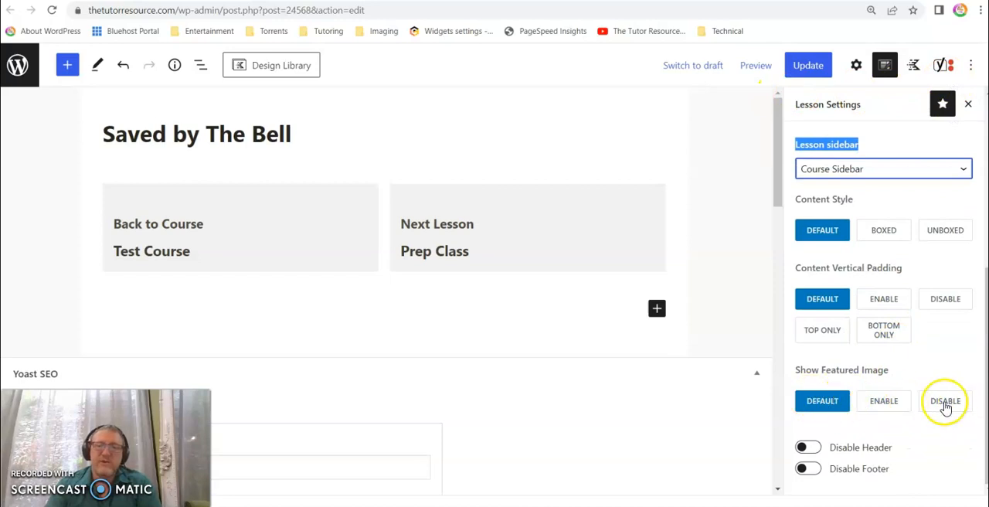
scroll(856, 394, "up", 4)
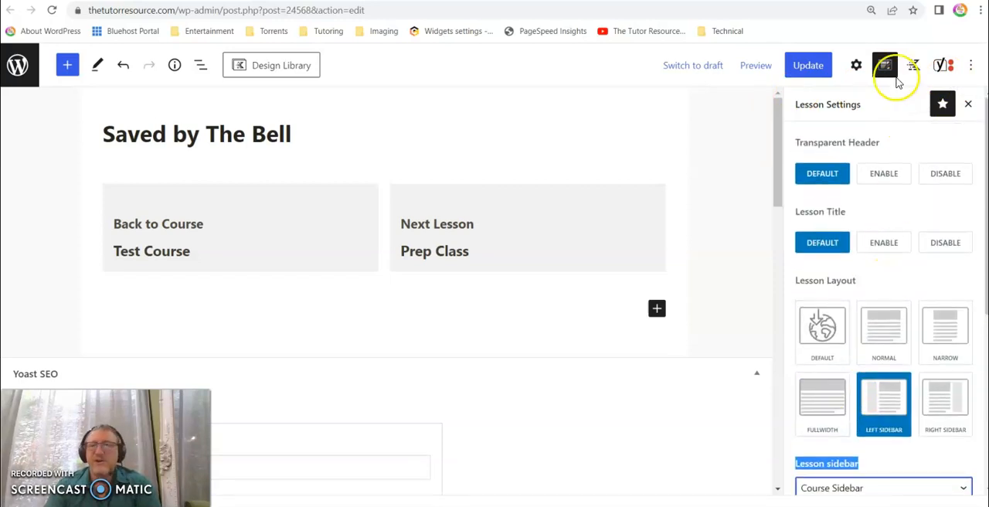
- Set Sign-In.png from the media library as the Facebook image in the lesson's Yoast SEO Facebook preview
left_click(943, 68)
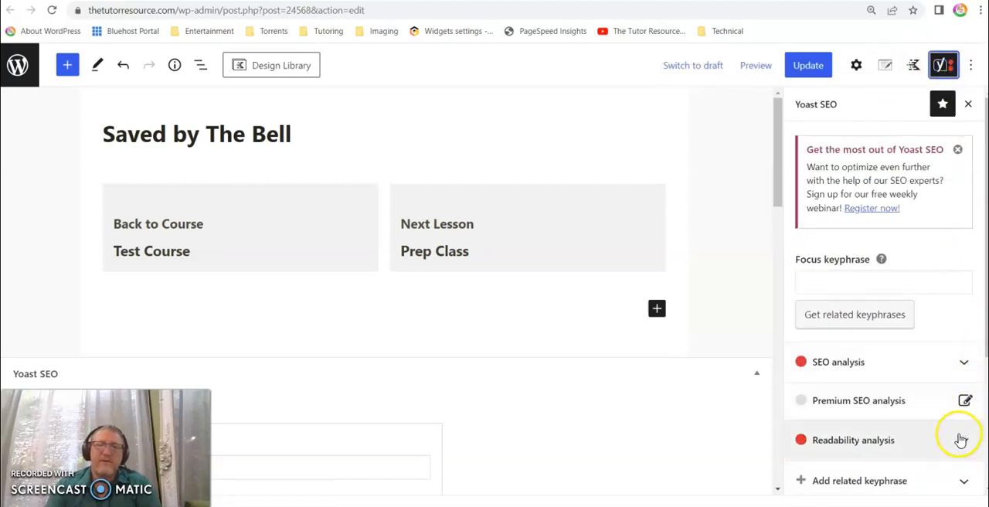
scroll(956, 426, "down", 3)
left_click(962, 365)
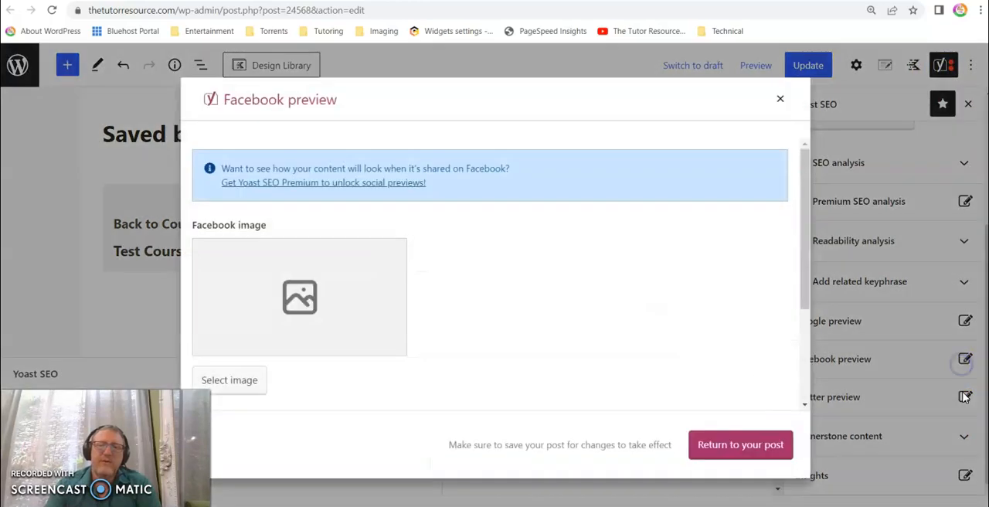
left_click(343, 309)
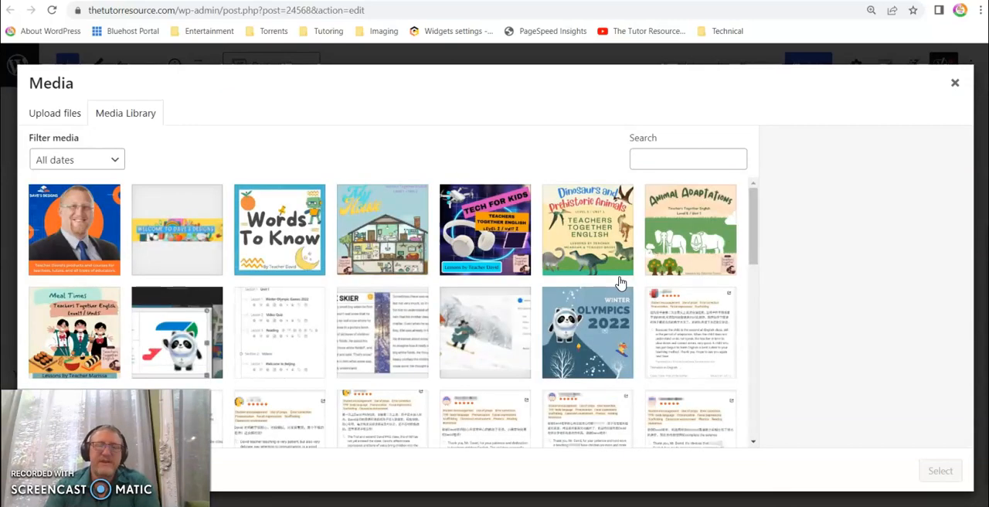
scroll(620, 283, "down", 10)
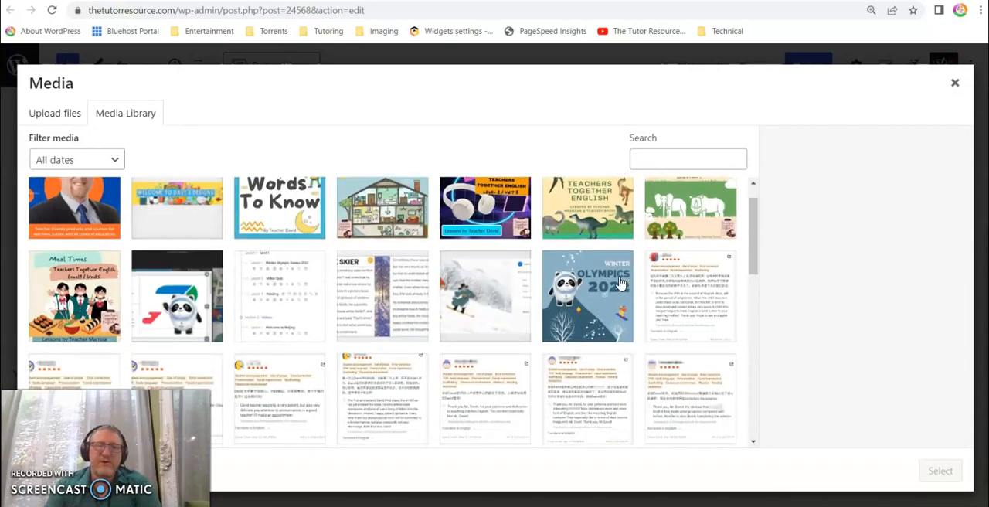
scroll(620, 283, "down", 1)
left_click(663, 314)
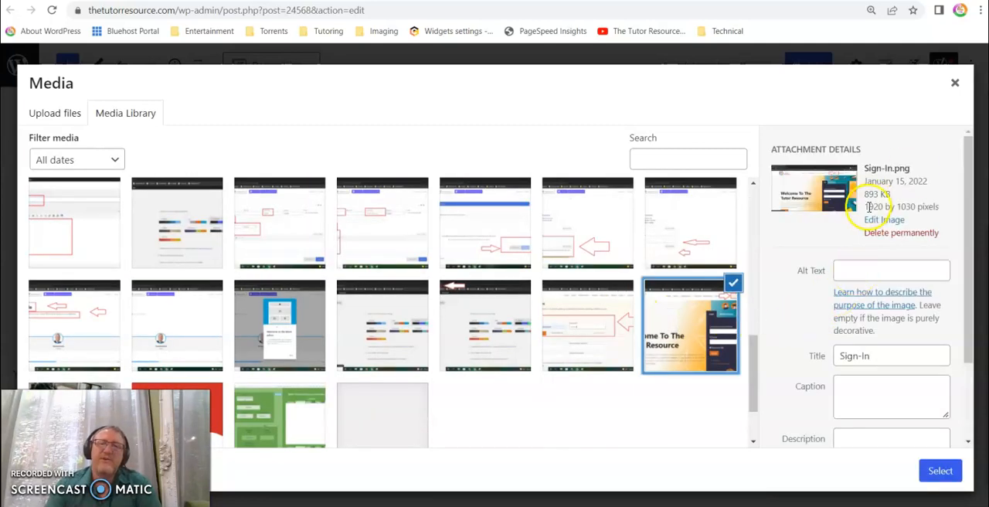
left_click_drag(861, 210, 874, 207)
left_click(874, 207)
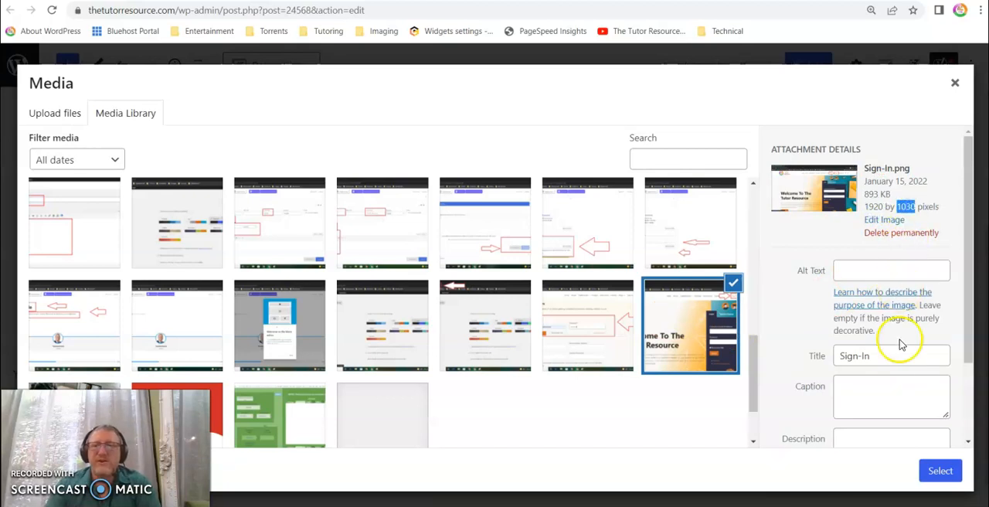
left_click(939, 470)
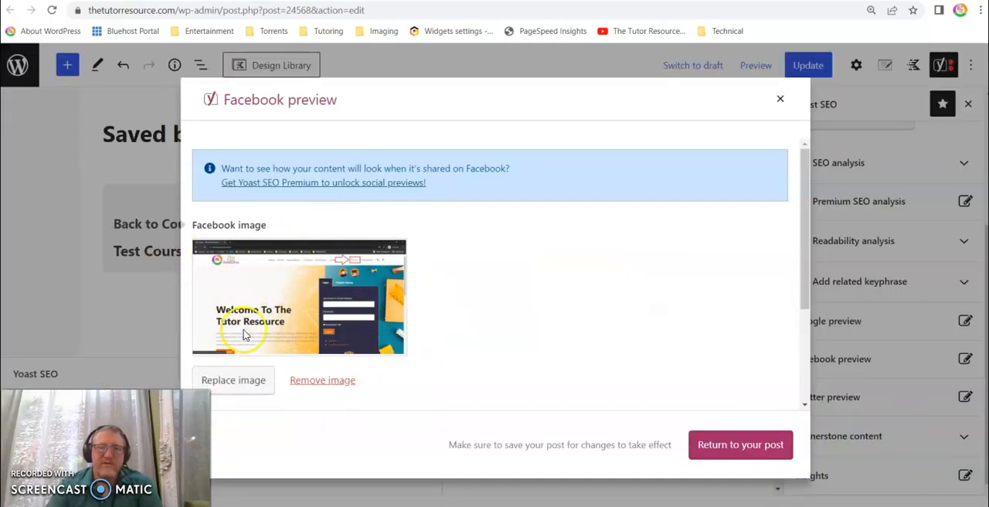
- Enter "test course" as the Facebook title and return to the lesson
scroll(306, 311, "down", 3)
left_click(306, 313)
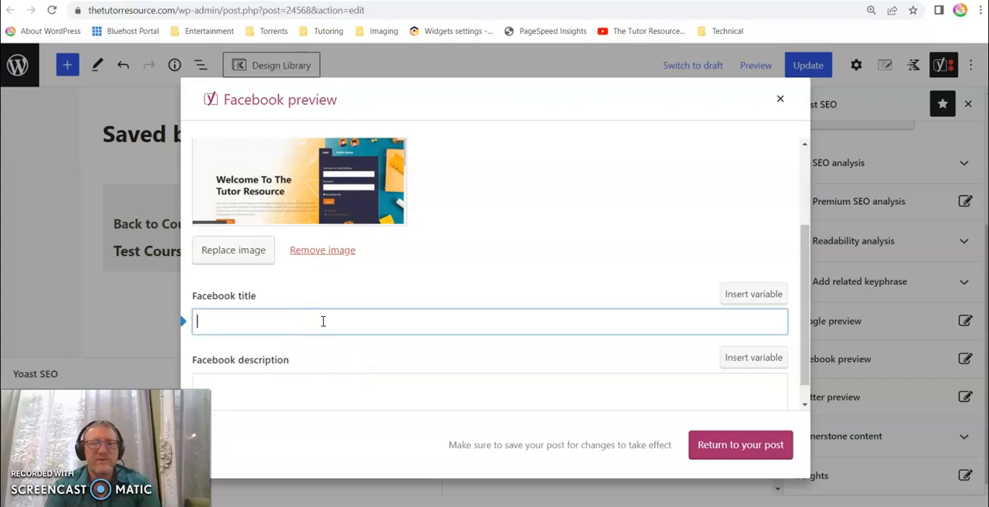
type("test course")
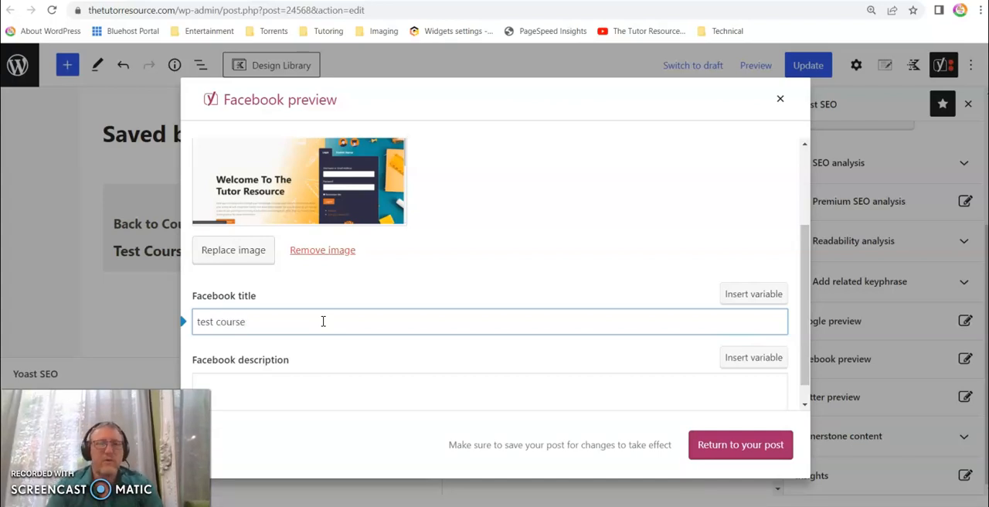
left_click(707, 447)
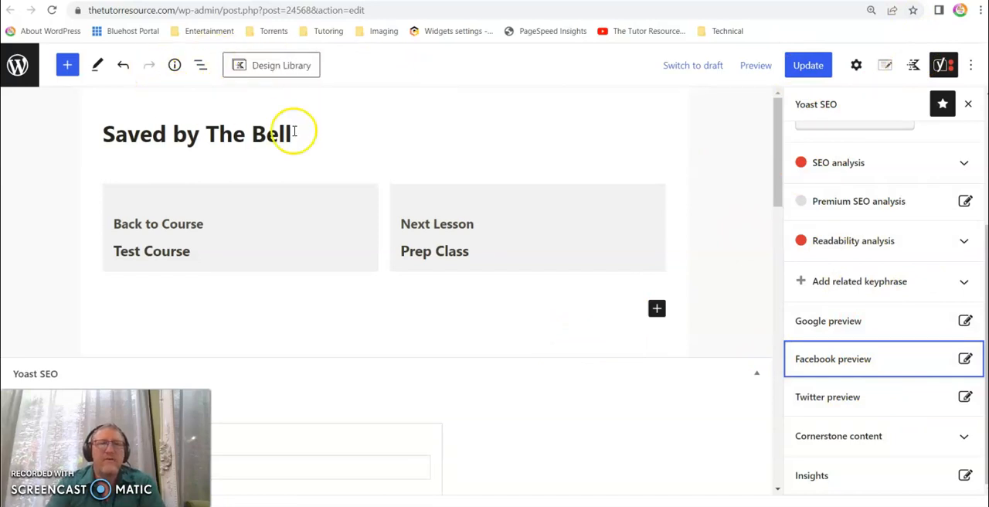
- Add a Paragraph block to the lesson with the text "This lesson is about .... the student will learn ...."
left_click(68, 68)
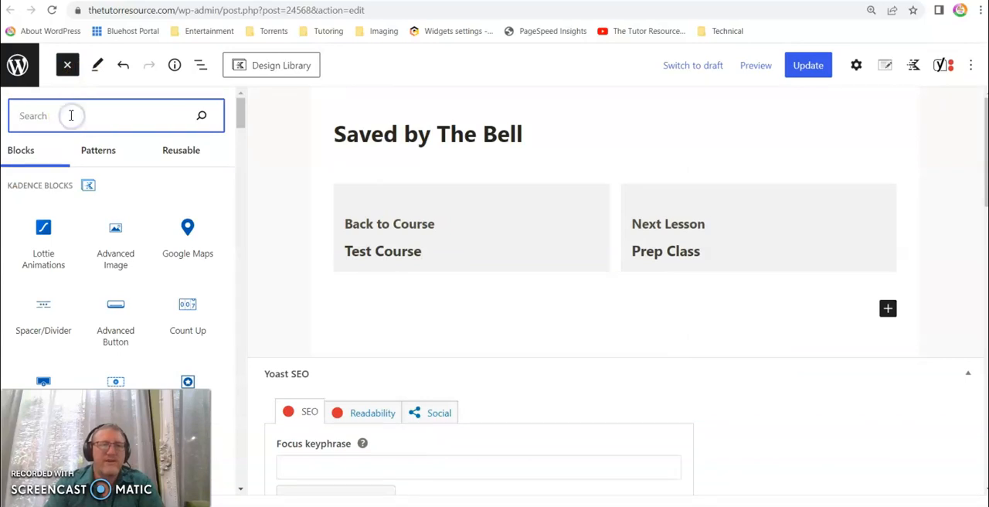
type("pa")
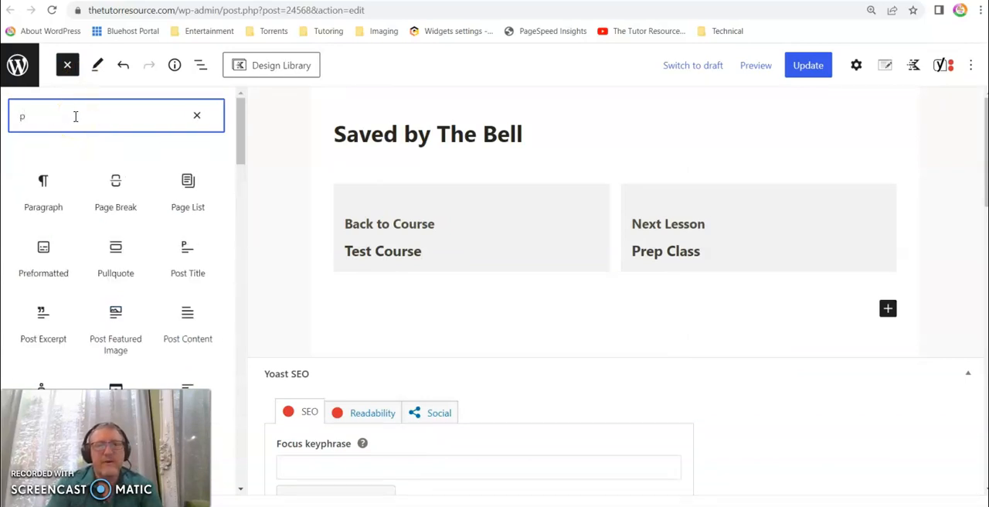
left_click(46, 184)
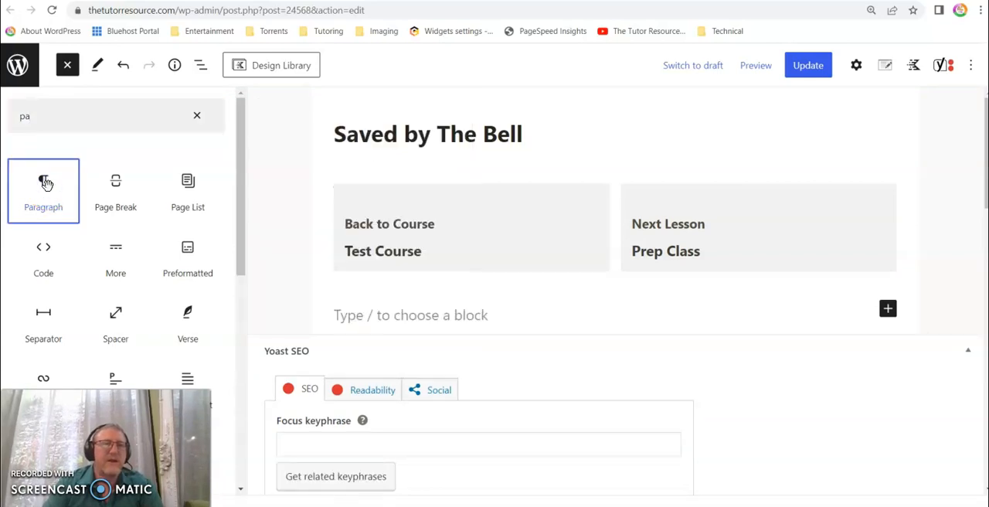
left_click(363, 315)
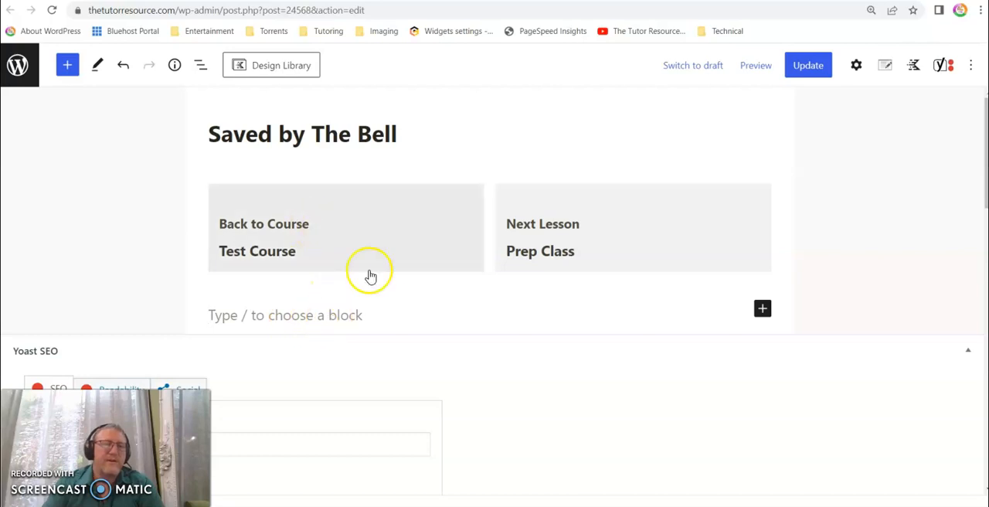
left_click(281, 309)
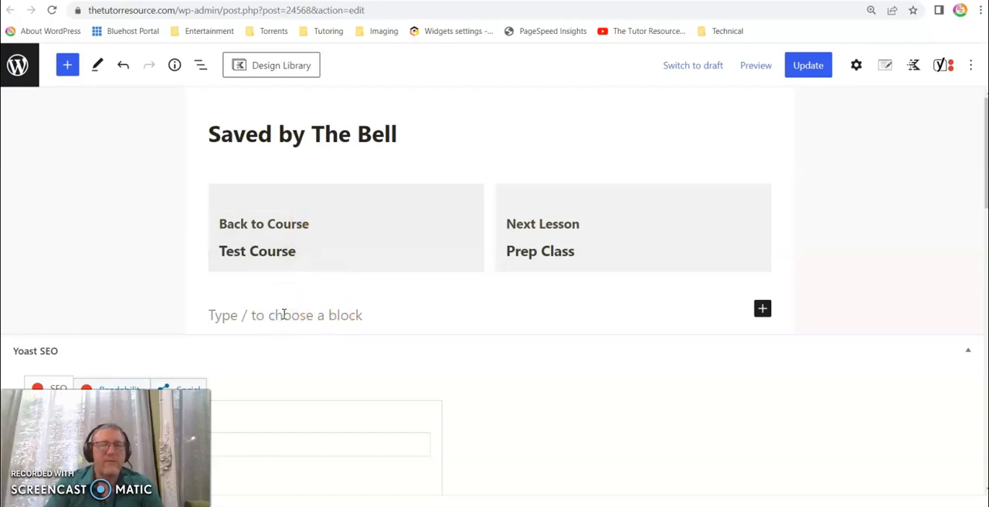
type("This lesson is about")
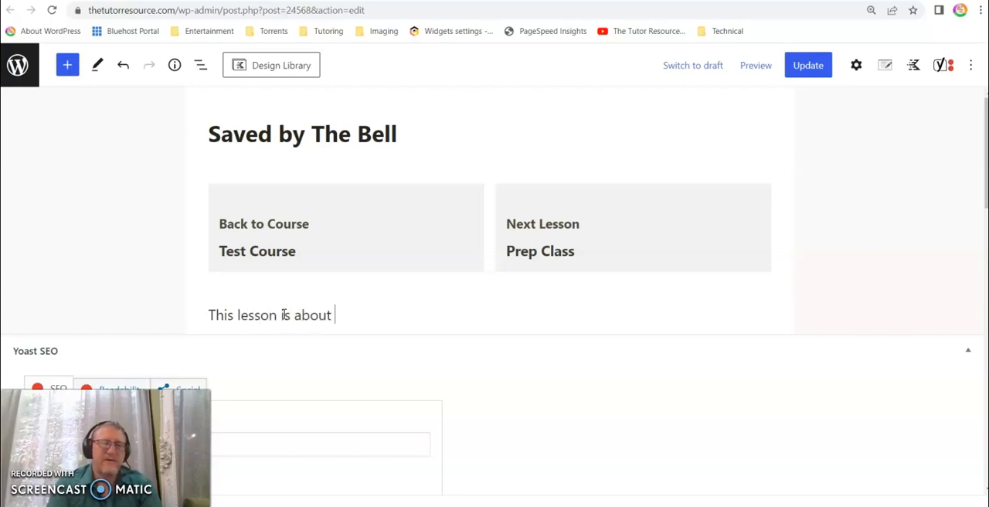
type(".")
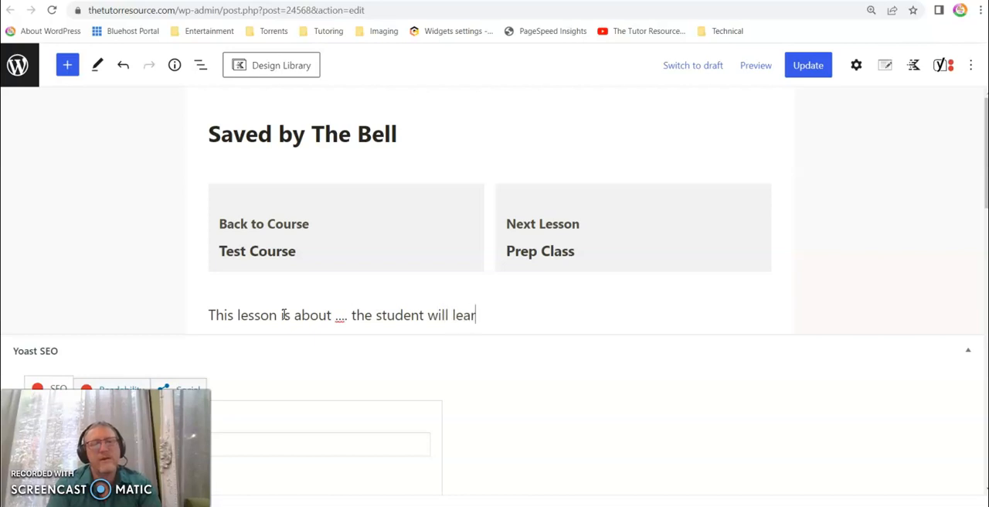
- Move the new paragraph above the Back to Course and Next Lesson boxes, directly under the lesson title
left_click(304, 314)
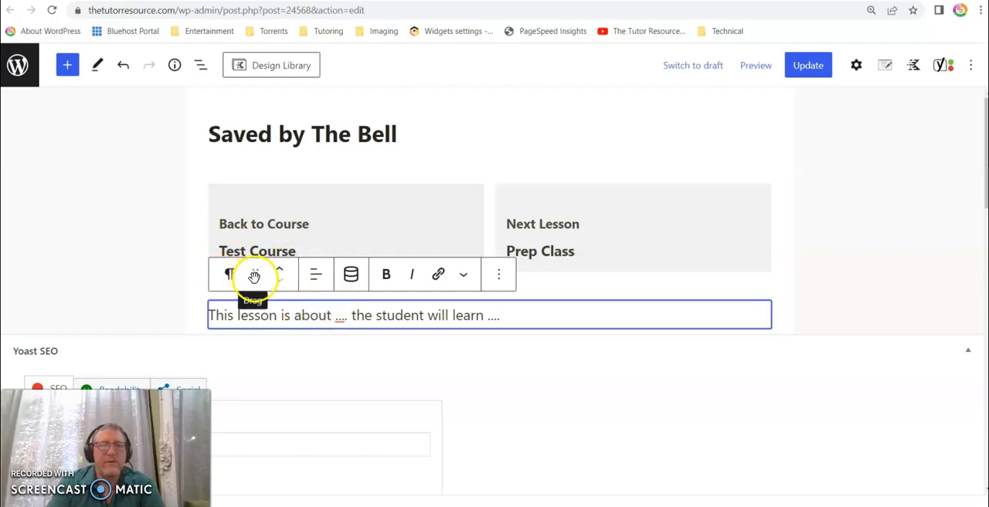
left_click(279, 275)
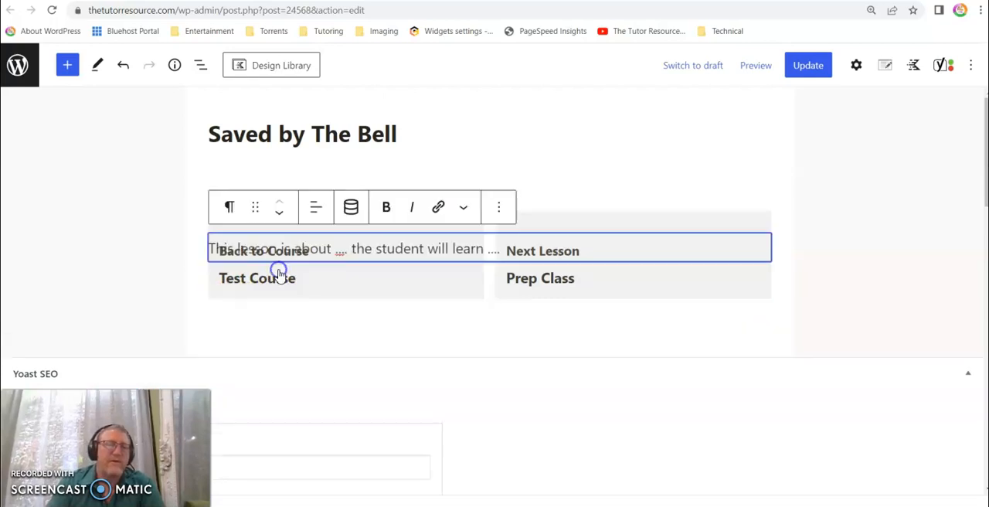
left_click_drag(254, 147, 243, 188)
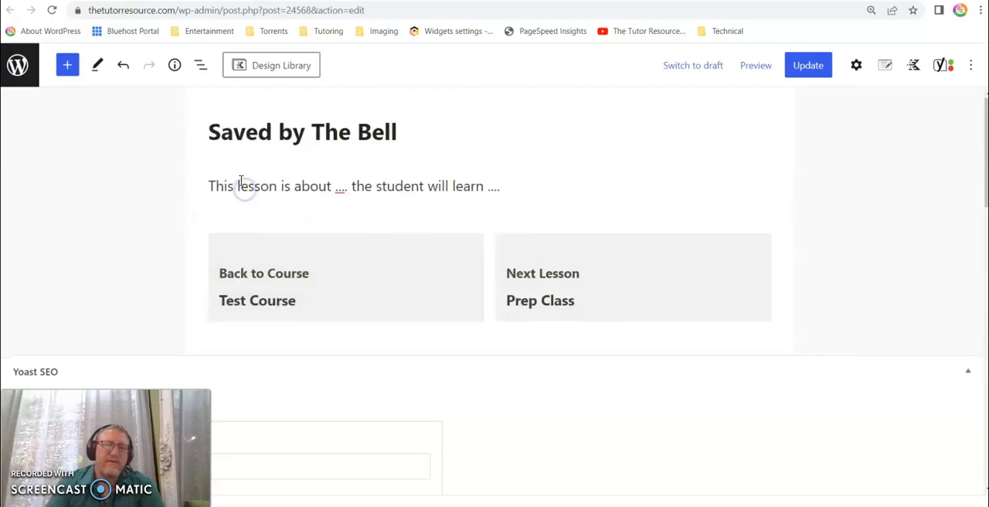
- Insert a Custom HTML block directly below the introductory paragraph
left_click(480, 187)
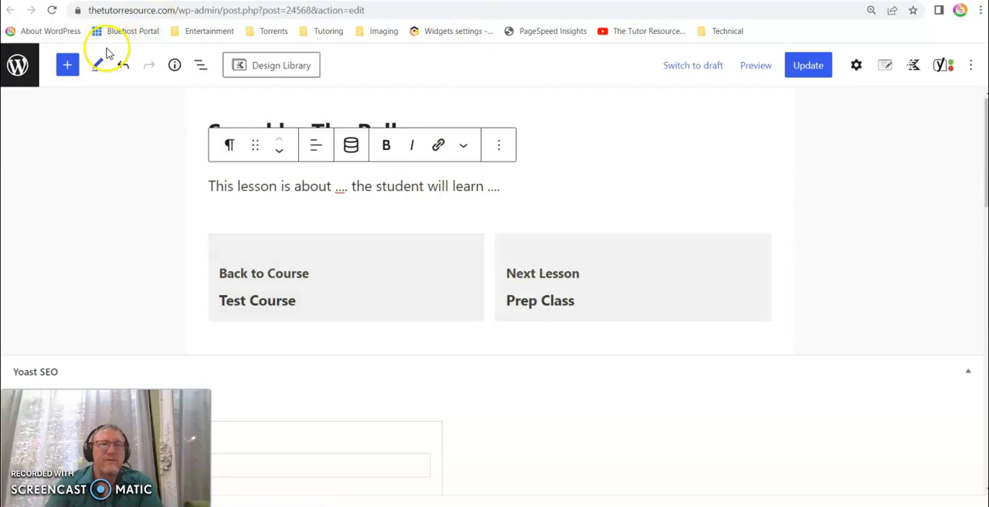
left_click(68, 70)
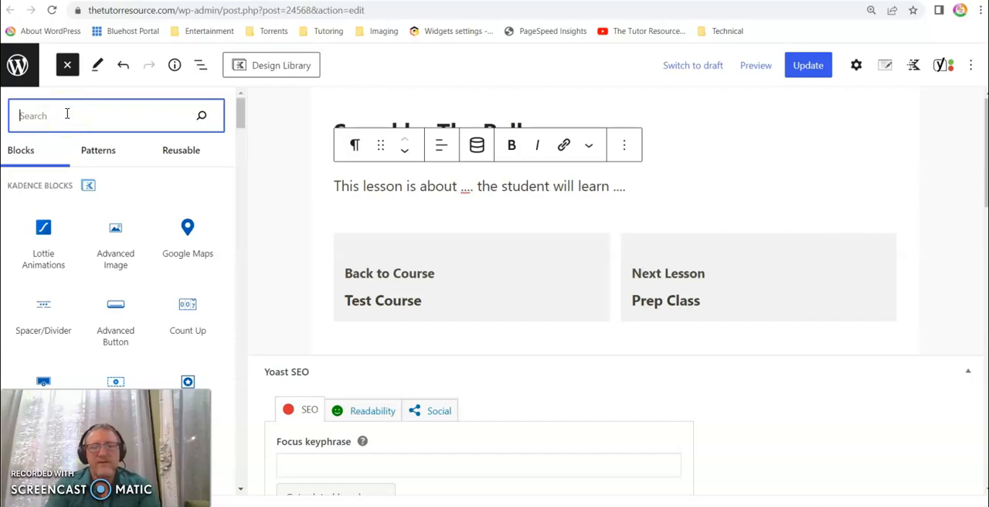
type("ht")
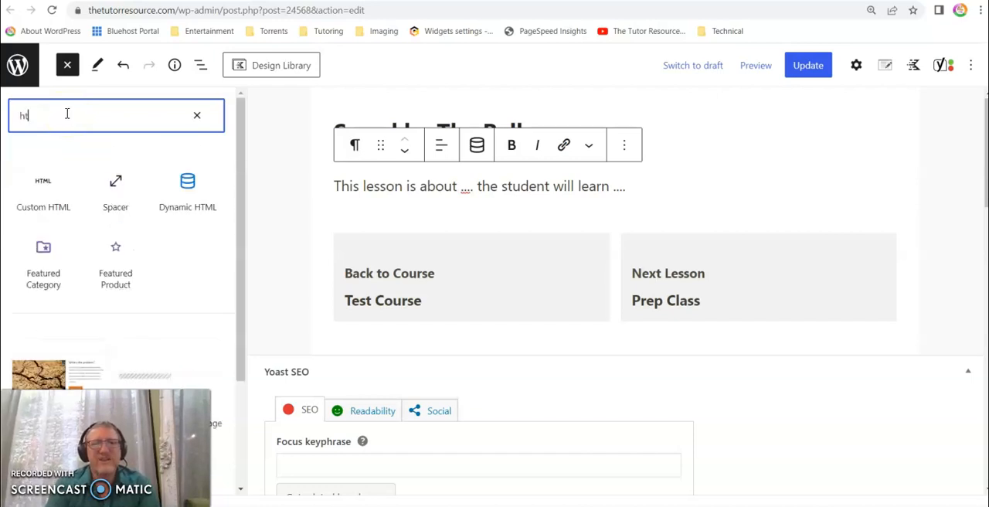
type("ml")
mouse_move(57, 181)
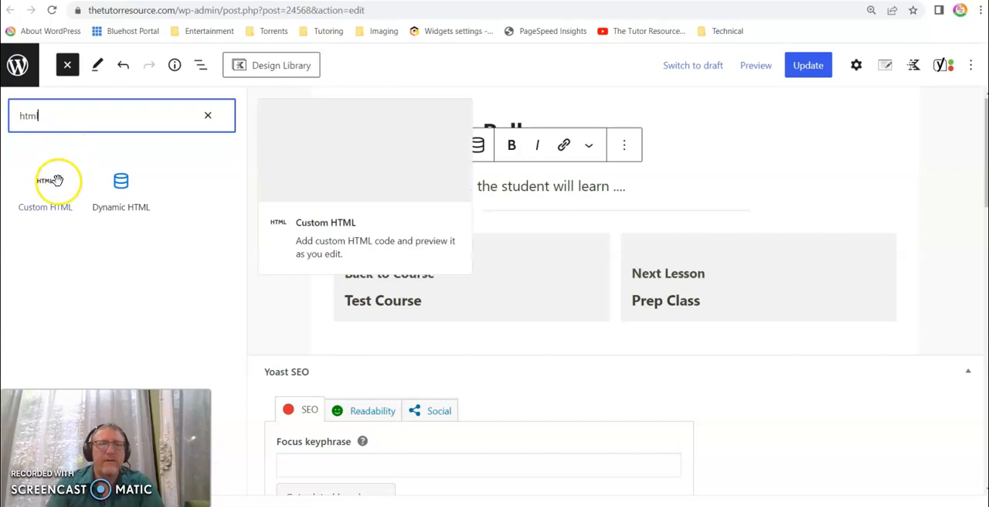
type("l")
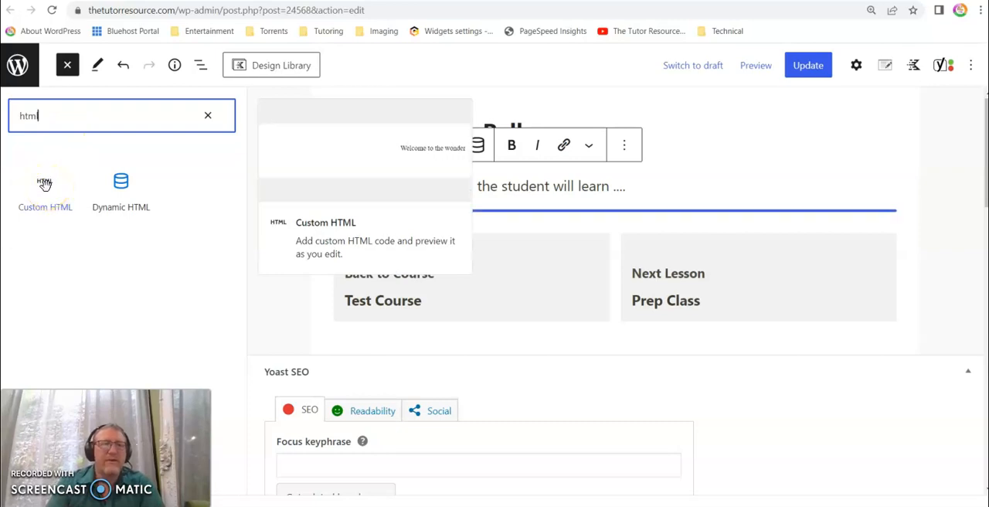
left_click(45, 183)
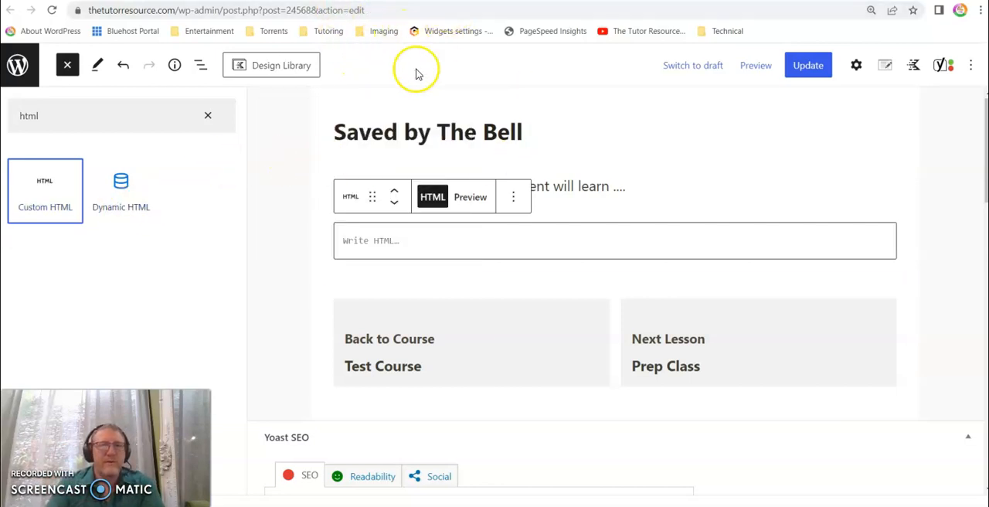
- Switch to the Templates folder in Google Drive and open Saved By The Bell Template.pptx in Google Slides
left_click(483, 505)
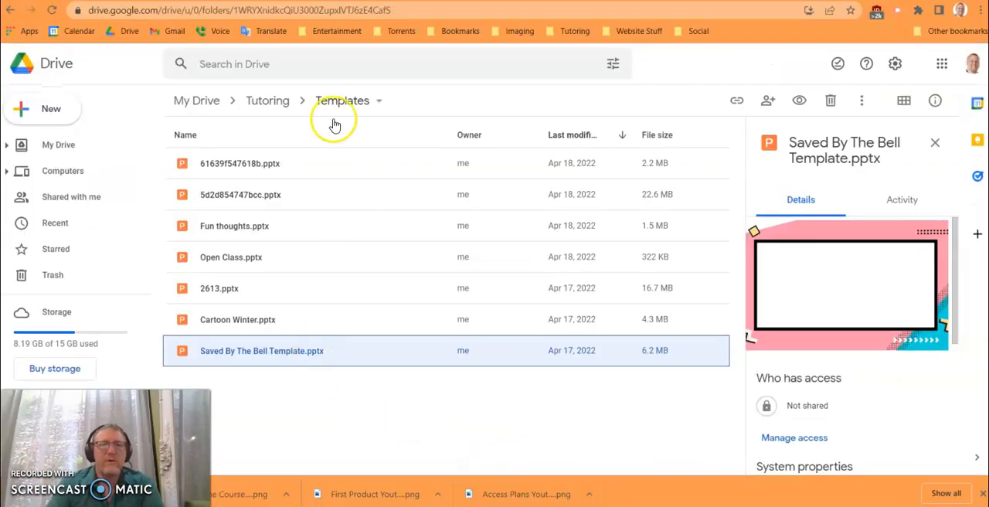
left_click(284, 354)
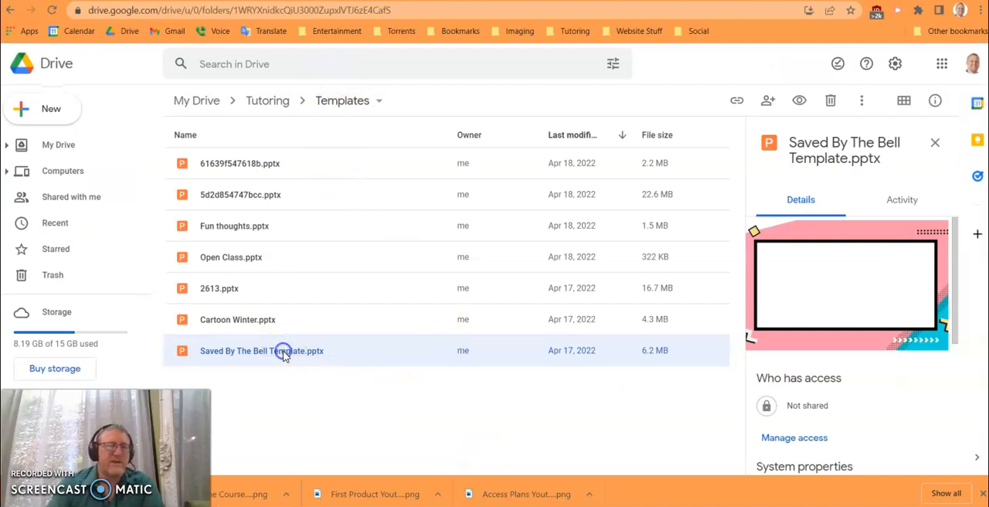
double_click(285, 355)
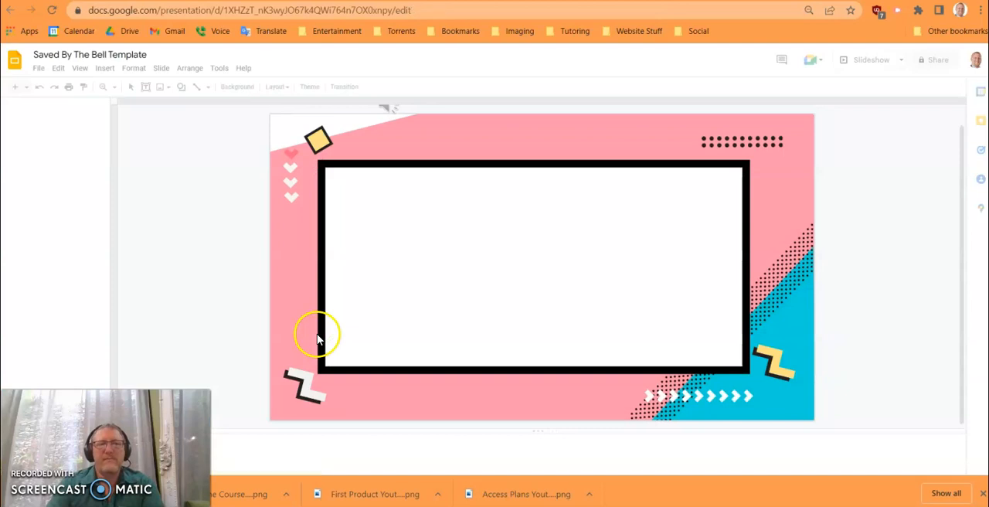
- Open the Publish to the web settings for the Saved By The Bell Template presentation
left_click(40, 68)
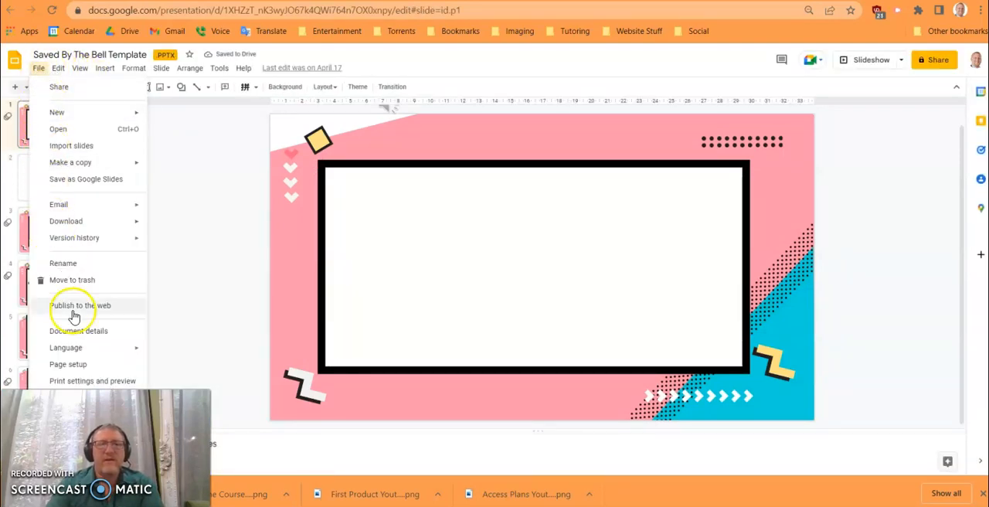
left_click(85, 357)
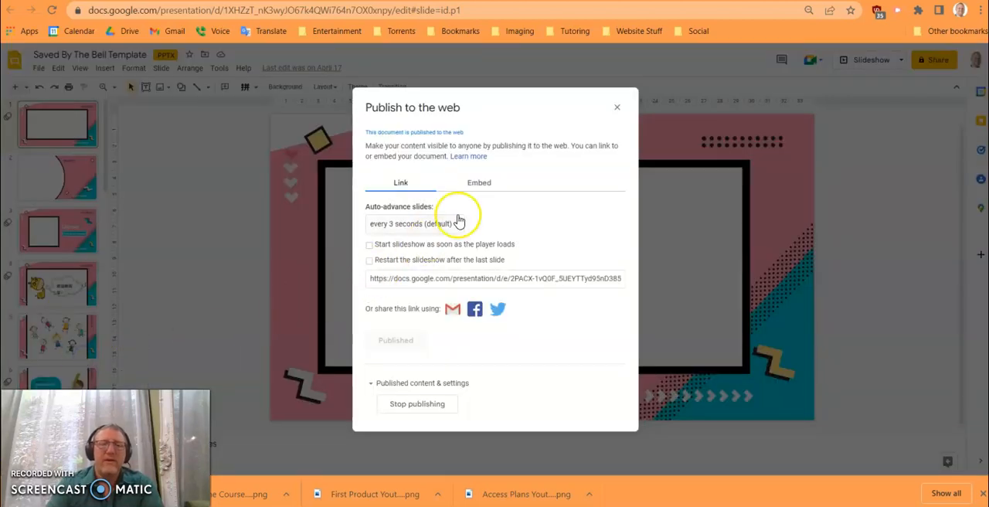